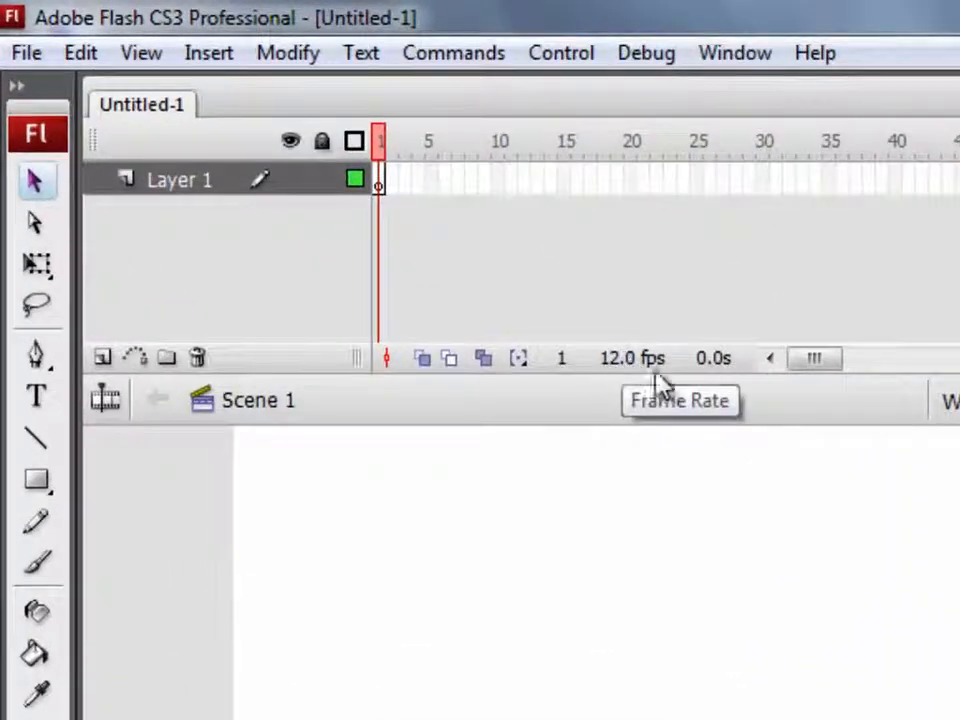
# Set the document dimensions to 180 px wide by 180 px high
pyautogui.click(295, 54)
pyautogui.click(308, 55)
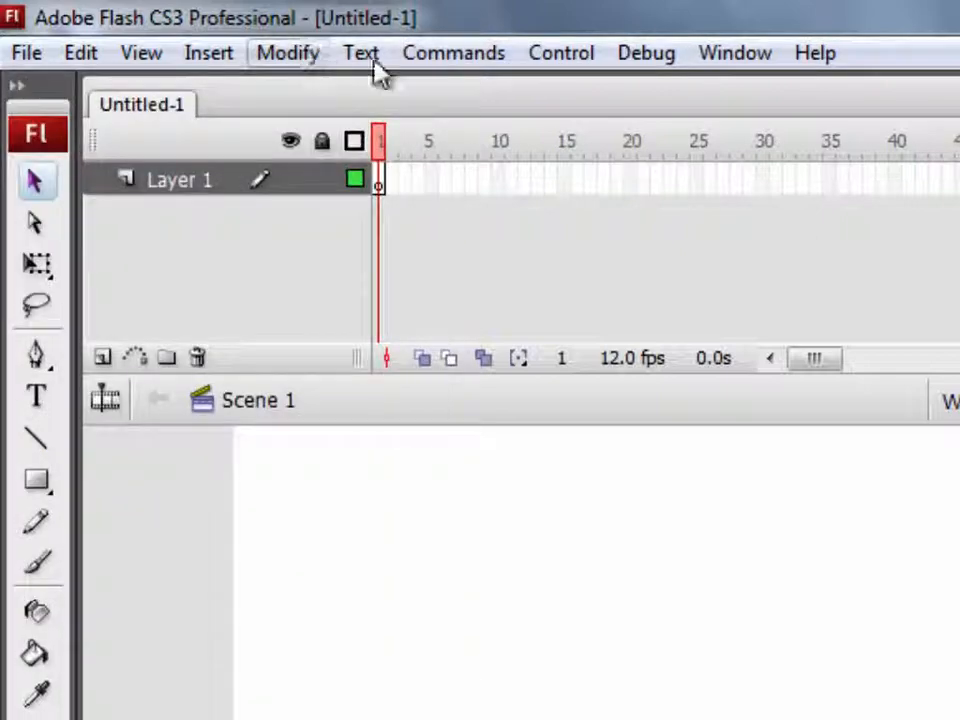
pyautogui.doubleClick(628, 362)
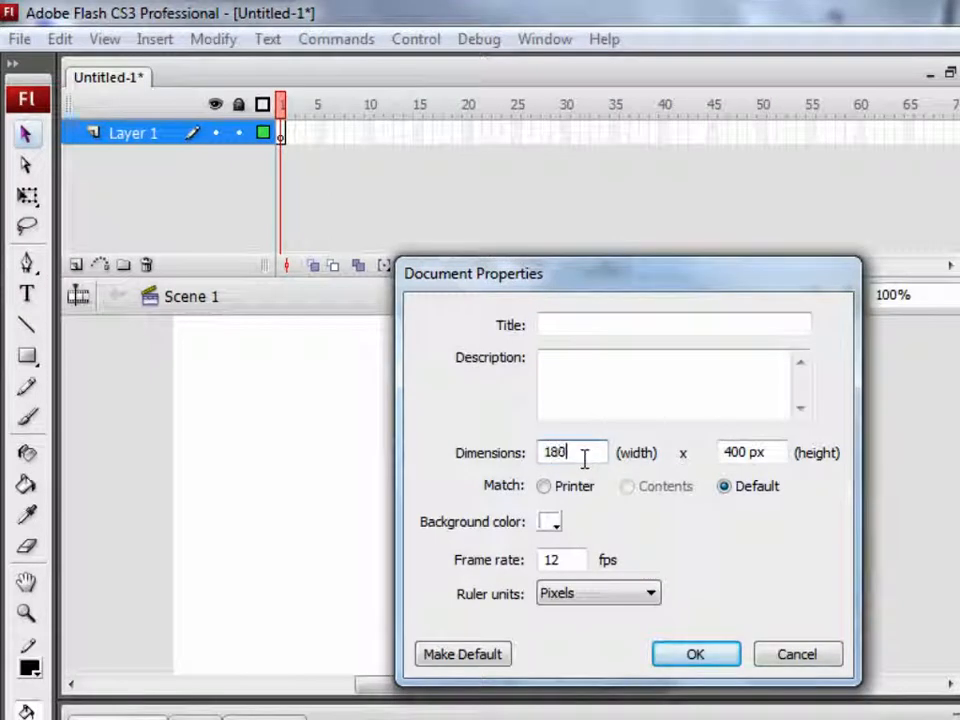
pyautogui.write('180 px')
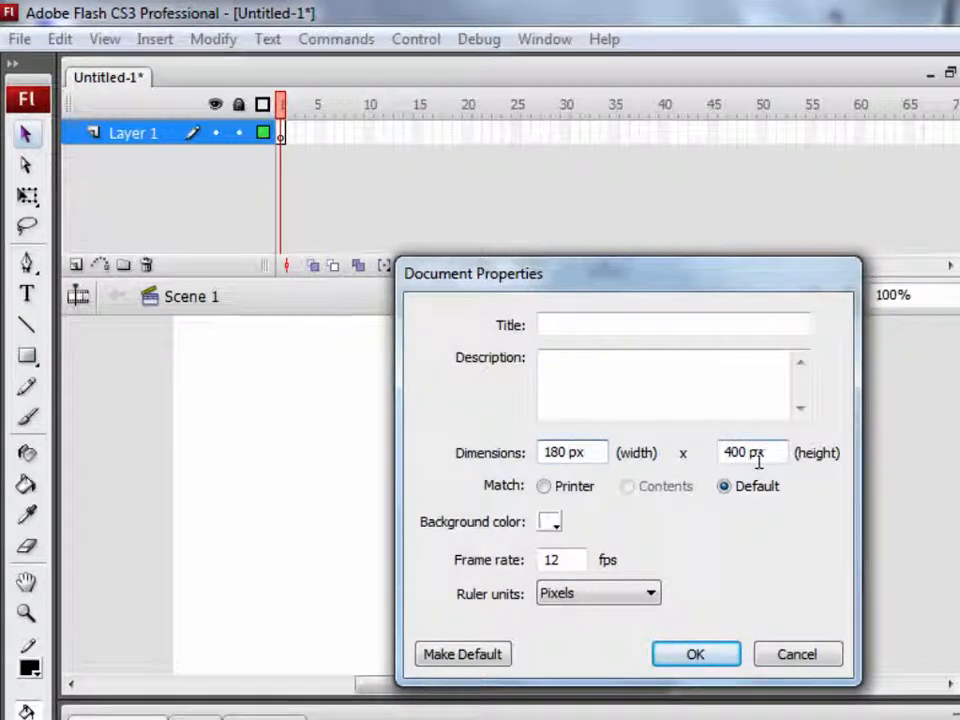
pyautogui.moveTo(760, 455); pyautogui.dragTo(669, 458)
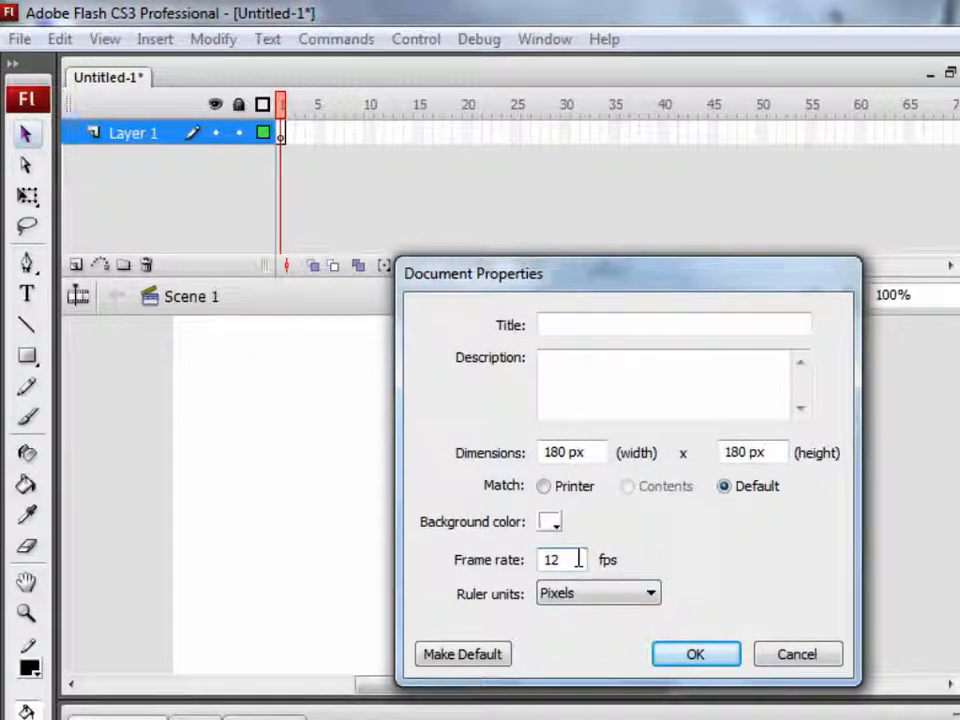
pyautogui.click(578, 559)
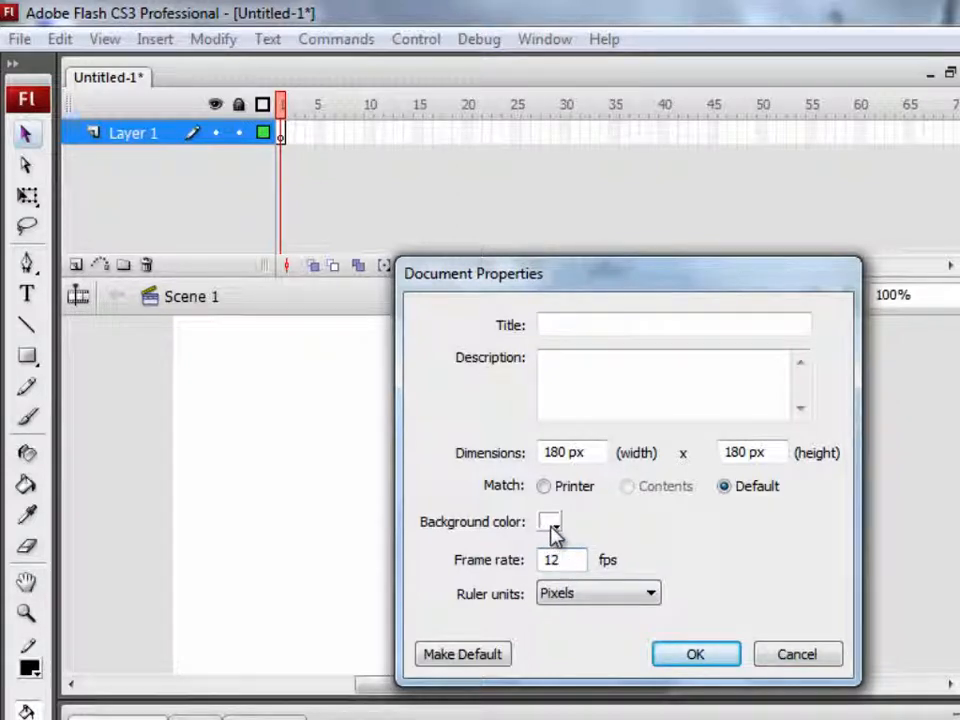
pyautogui.click(697, 655)
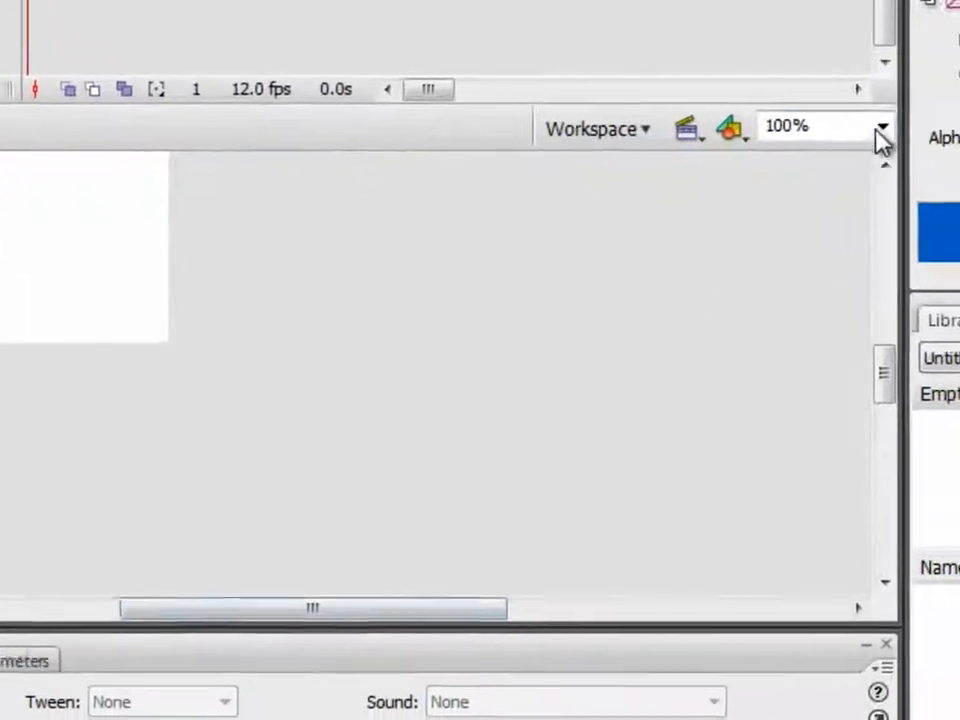
# Zoom the stage to fit the window and create a static text field containing the number 1
pyautogui.click(958, 296)
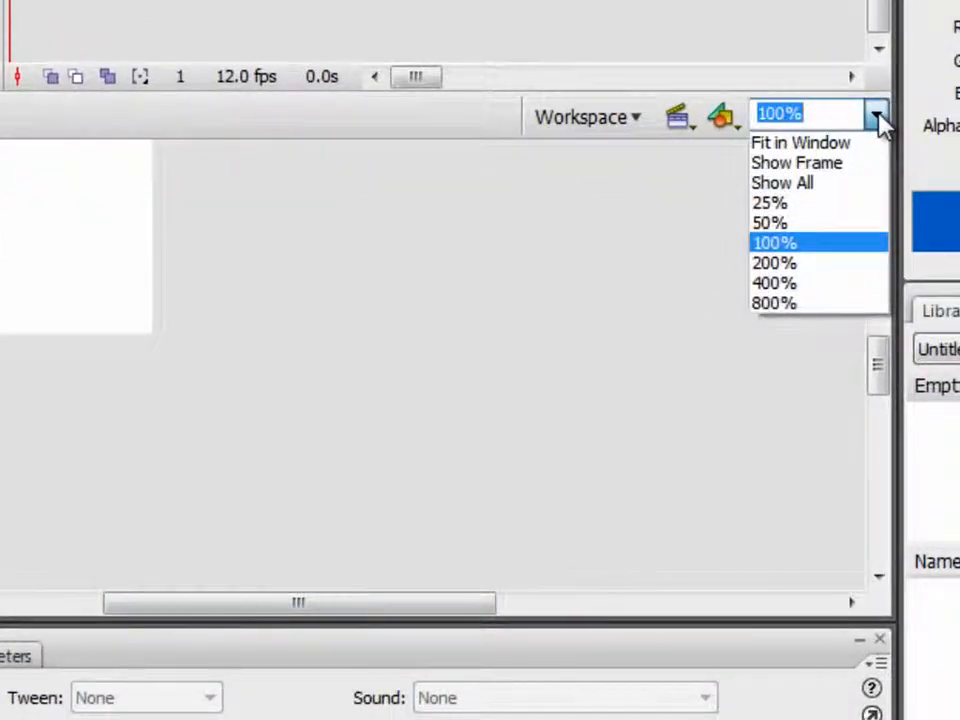
pyautogui.click(849, 143)
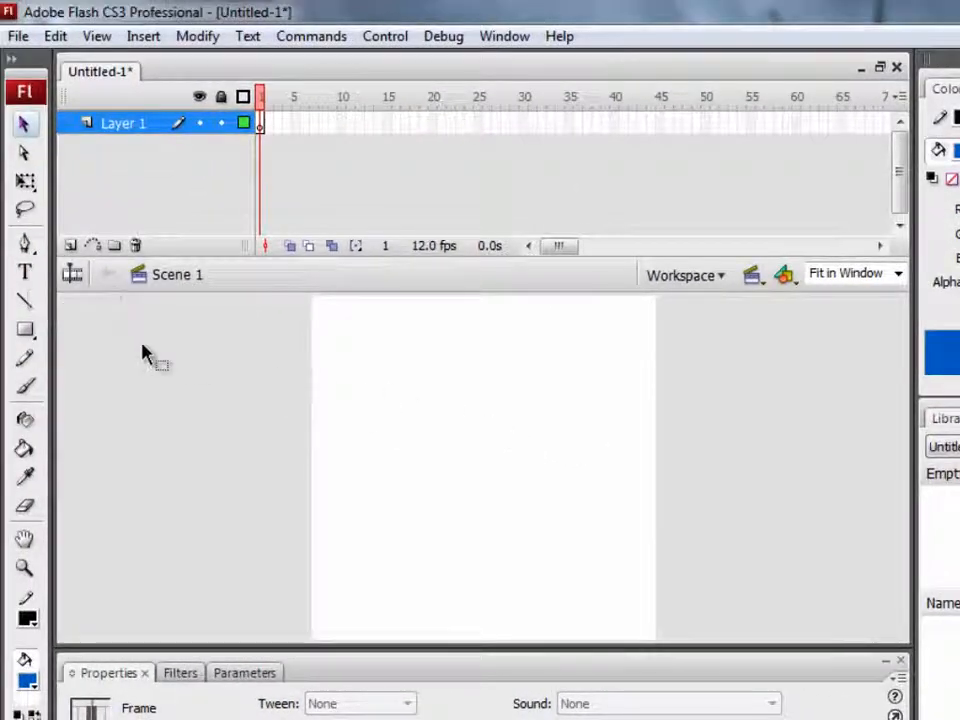
pyautogui.click(27, 277)
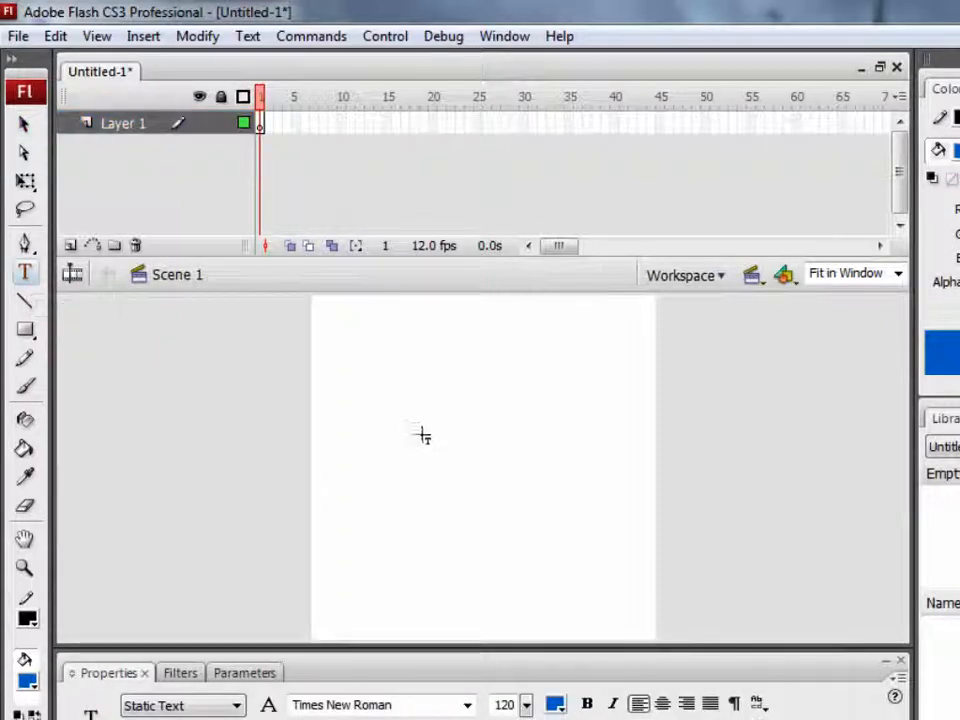
pyautogui.click(444, 412)
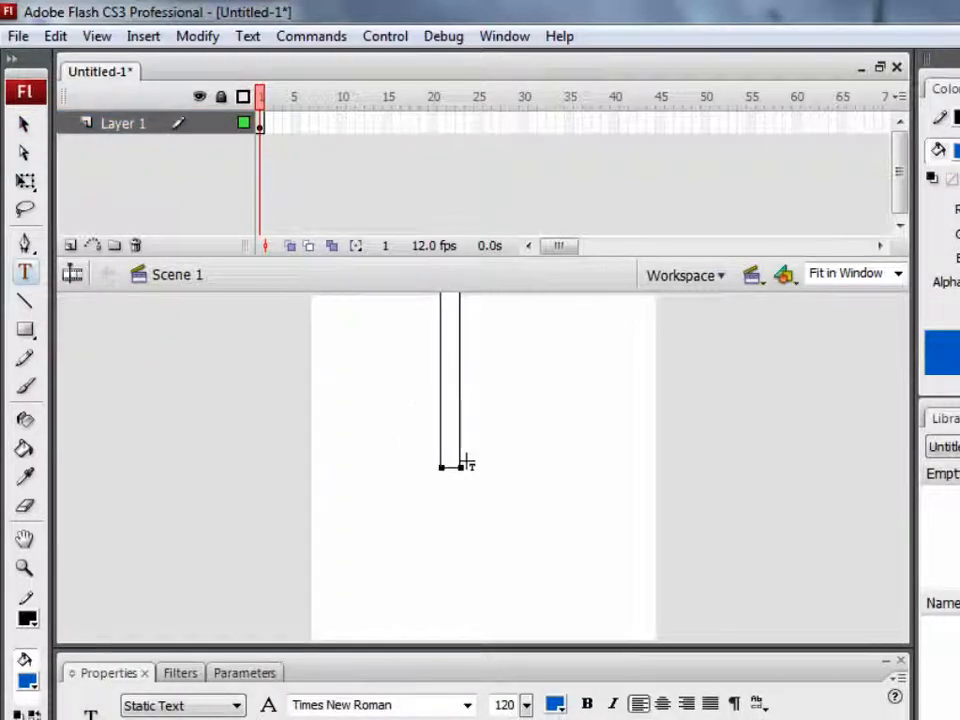
pyautogui.write('I')
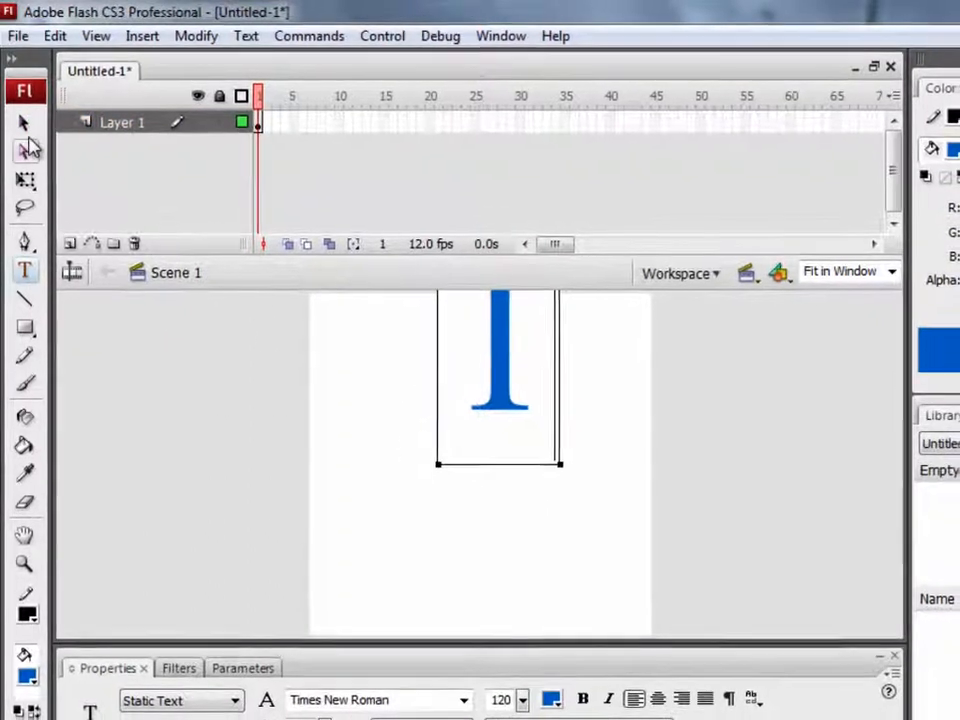
# Select the number 1 text and set its font size to 120
pyautogui.click(24, 123)
pyautogui.moveTo(449, 406); pyautogui.dragTo(397, 478)
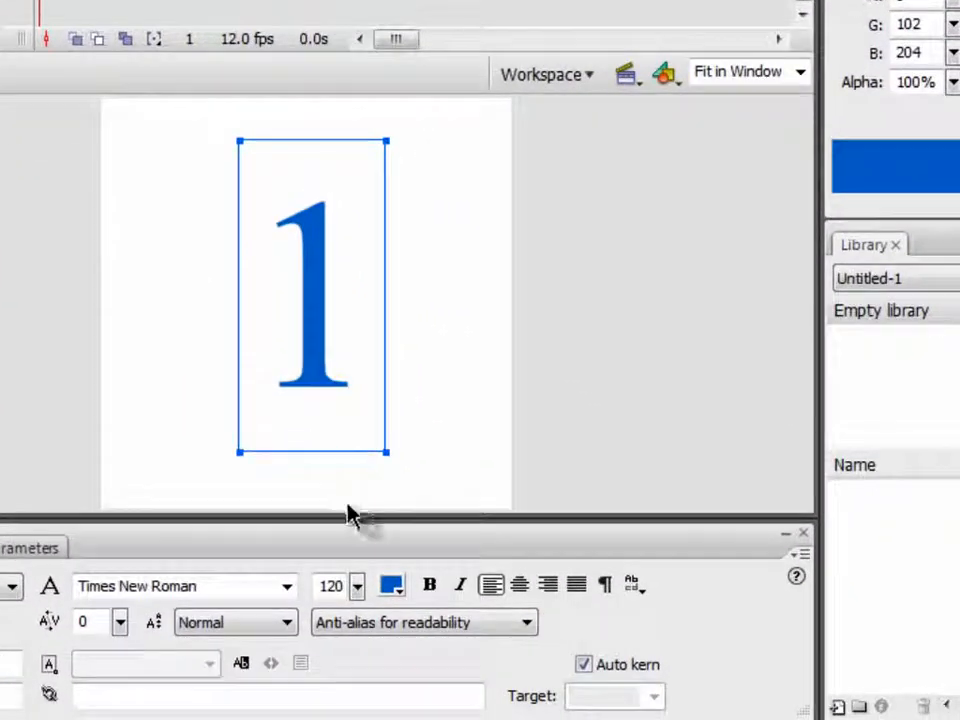
pyautogui.click(363, 584)
pyautogui.moveTo(357, 593)
pyautogui.mouseDown()
pyautogui.moveTo(360, 716)
pyautogui.moveTo(360, 607)
pyautogui.moveTo(340, 592)
pyautogui.mouseUp()
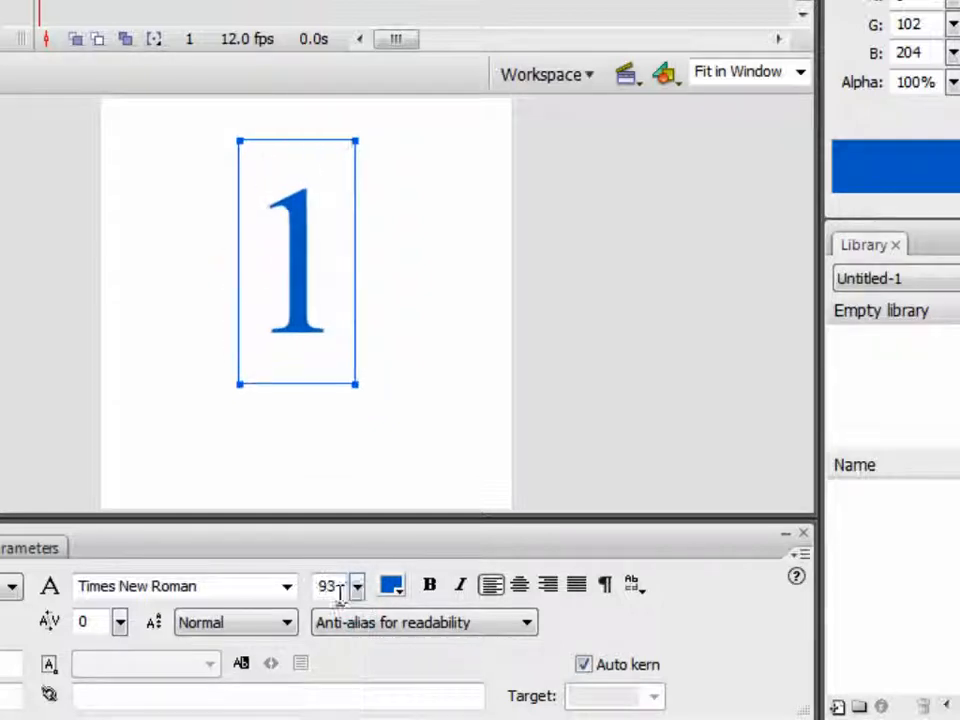
pyautogui.write('120')
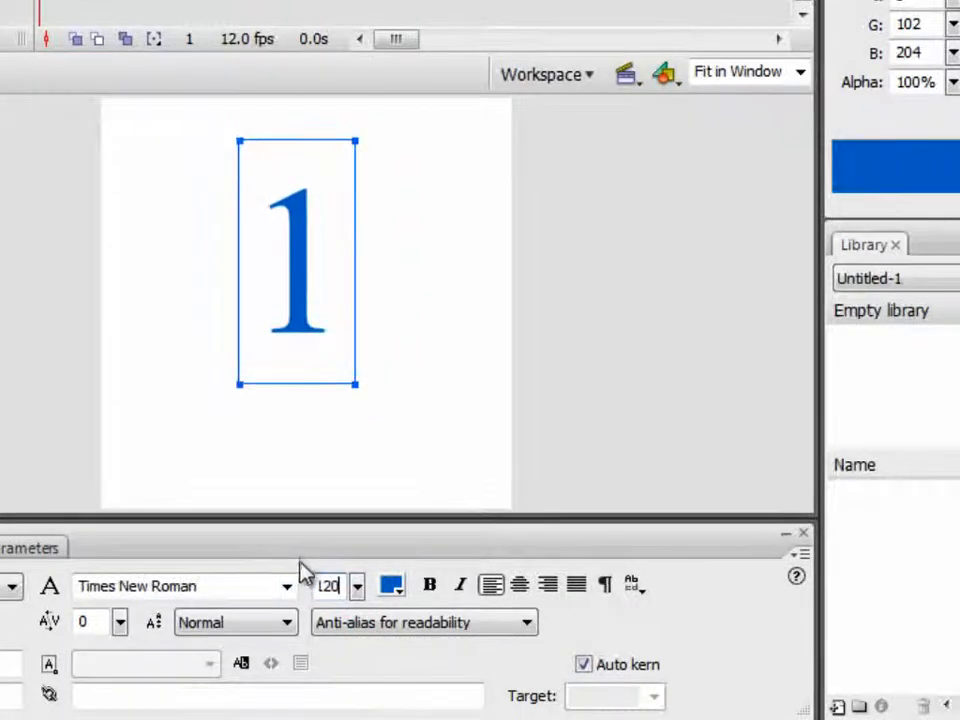
pyautogui.press('Return')
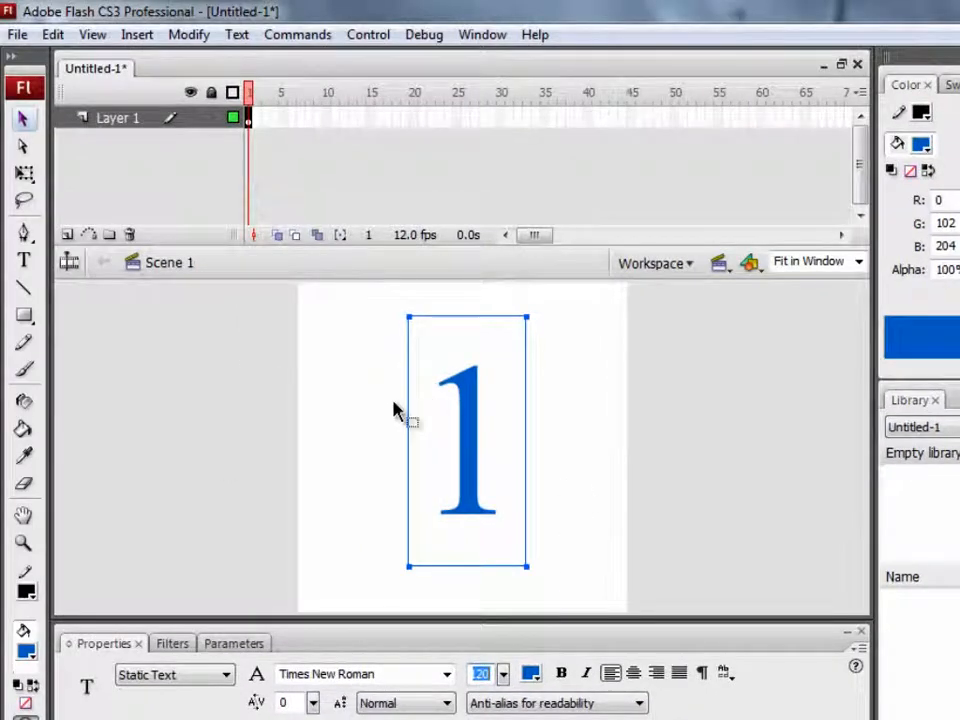
# Insert a keyframe at frame 40 of Layer 1
pyautogui.click(591, 118)
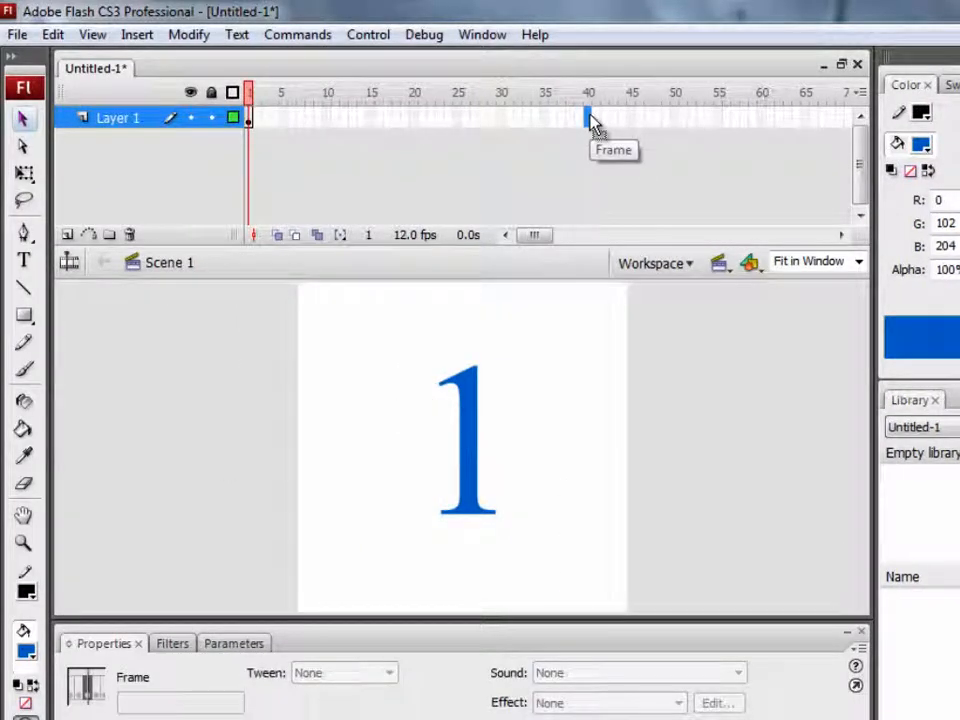
pyautogui.rightClick(591, 118)
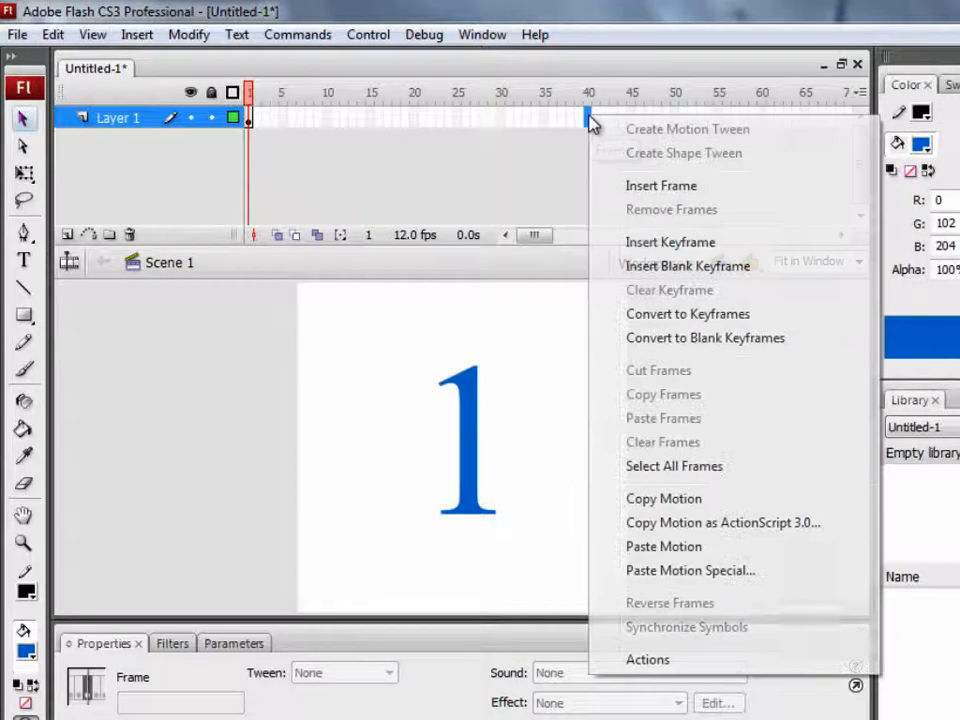
pyautogui.click(671, 246)
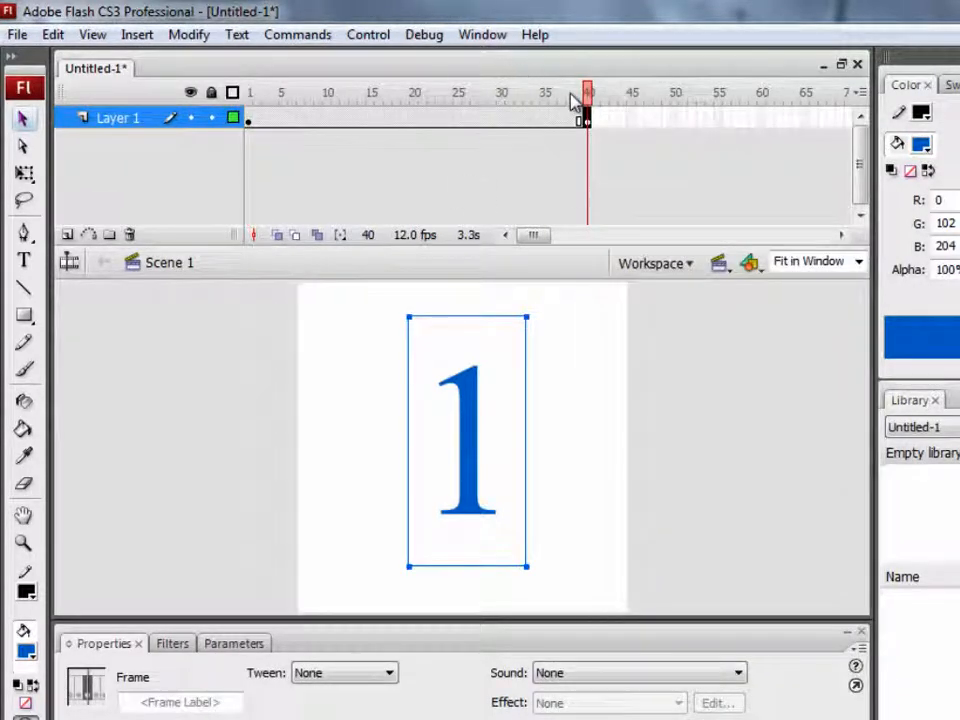
# In the frame 40 keyframe, replace the text 1 with the number 2
pyautogui.moveTo(588, 97); pyautogui.dragTo(617, 131)
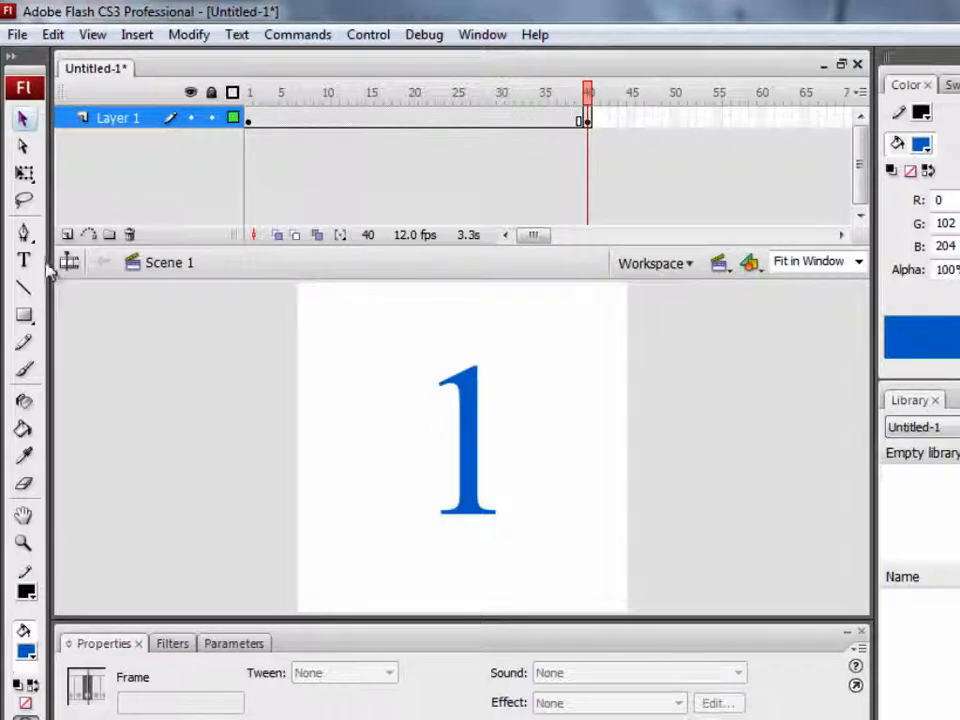
pyautogui.click(471, 441)
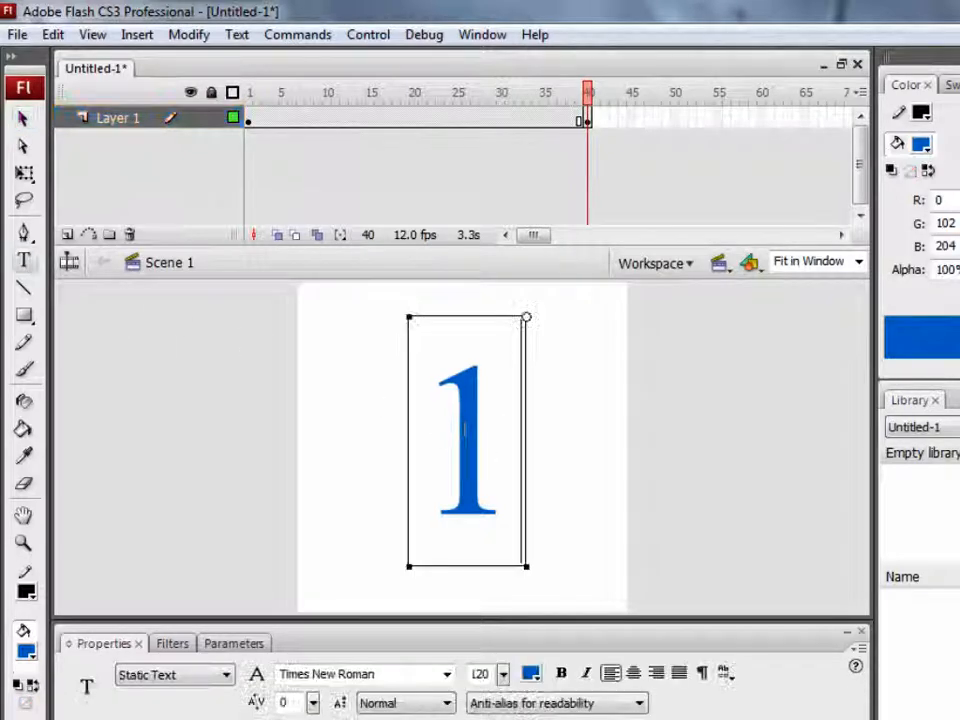
pyautogui.click(22, 262)
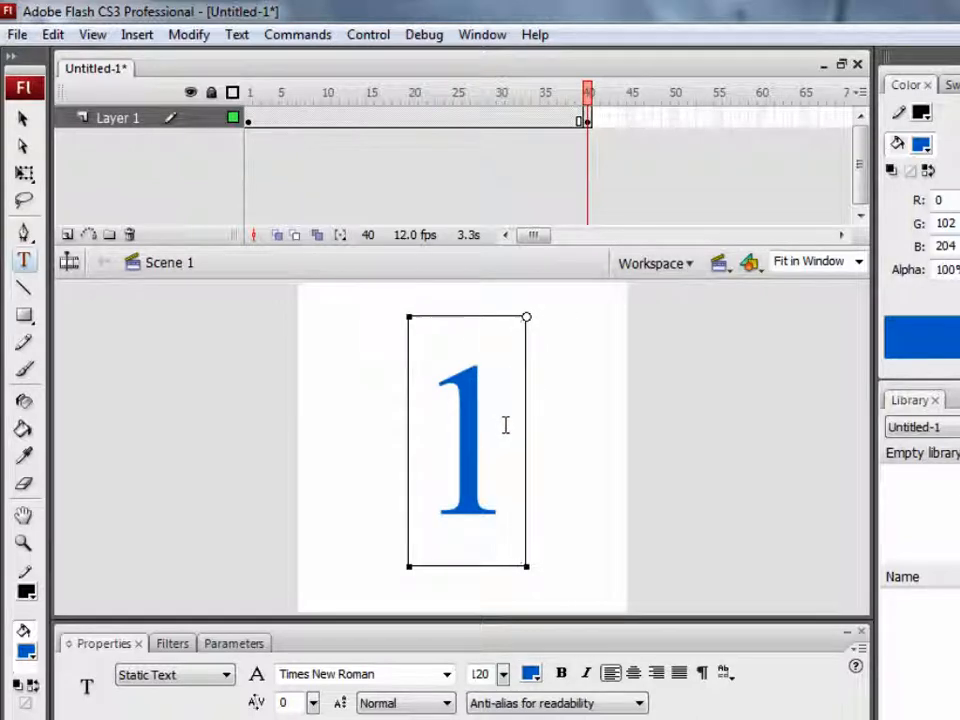
pyautogui.moveTo(506, 424); pyautogui.dragTo(453, 427)
pyautogui.write('2')
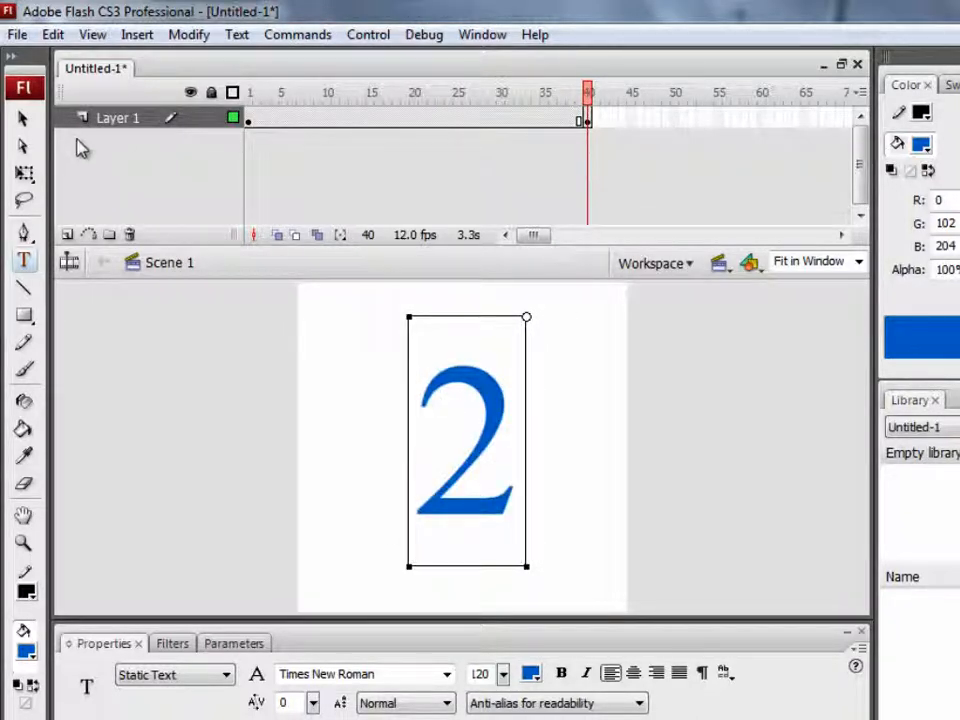
pyautogui.click(22, 118)
pyautogui.click(332, 418)
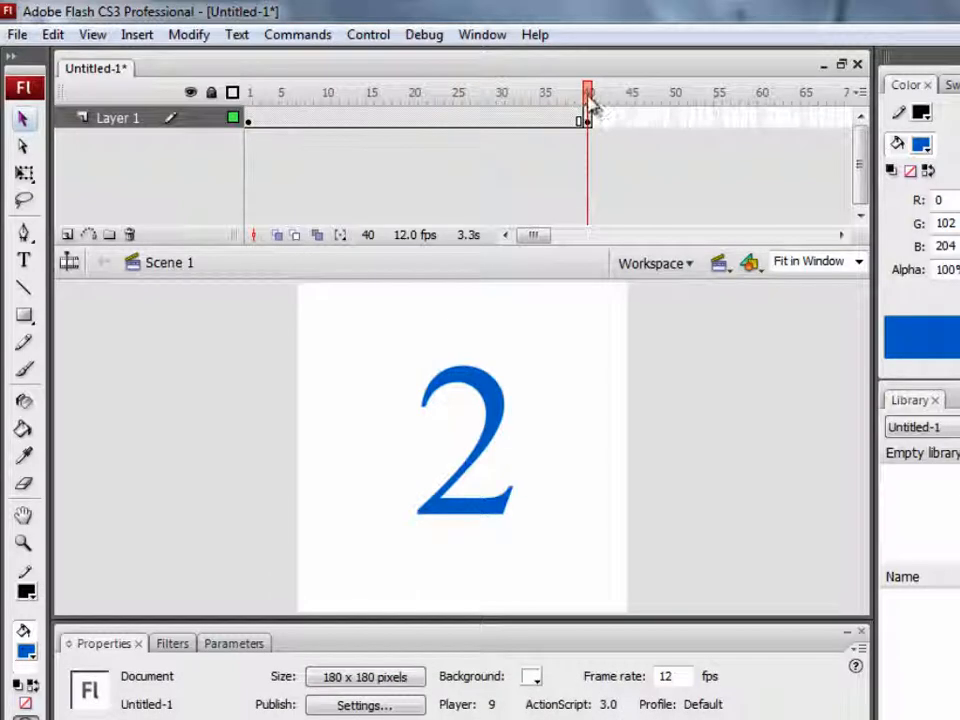
# Go to frame 1 and break apart the number 1 into a shape
pyautogui.click(249, 117)
pyautogui.click(588, 120)
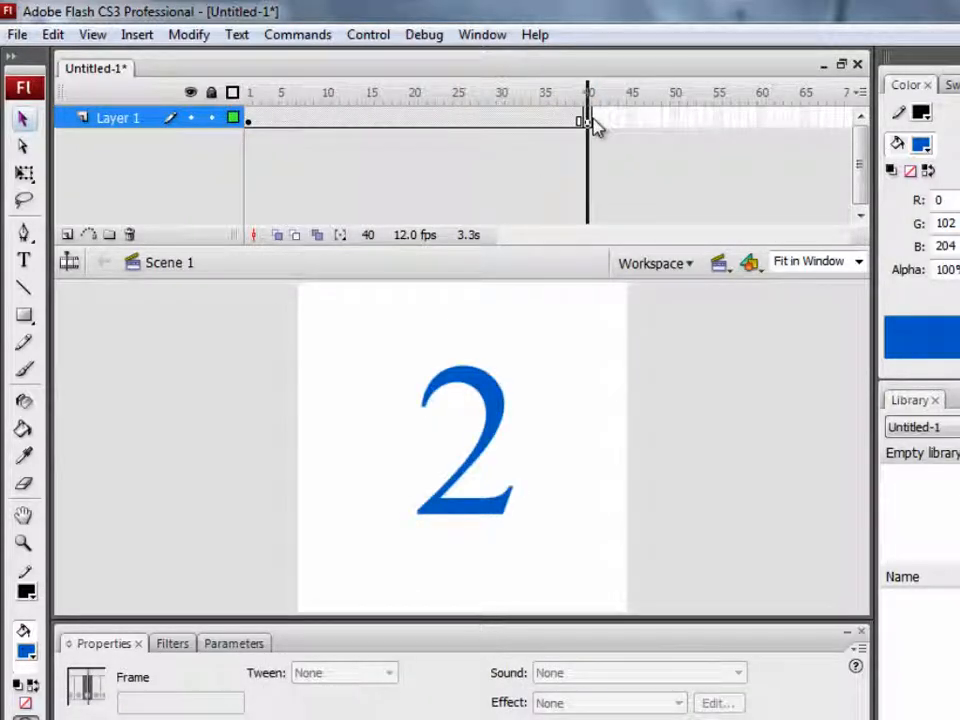
pyautogui.moveTo(592, 122); pyautogui.dragTo(249, 125)
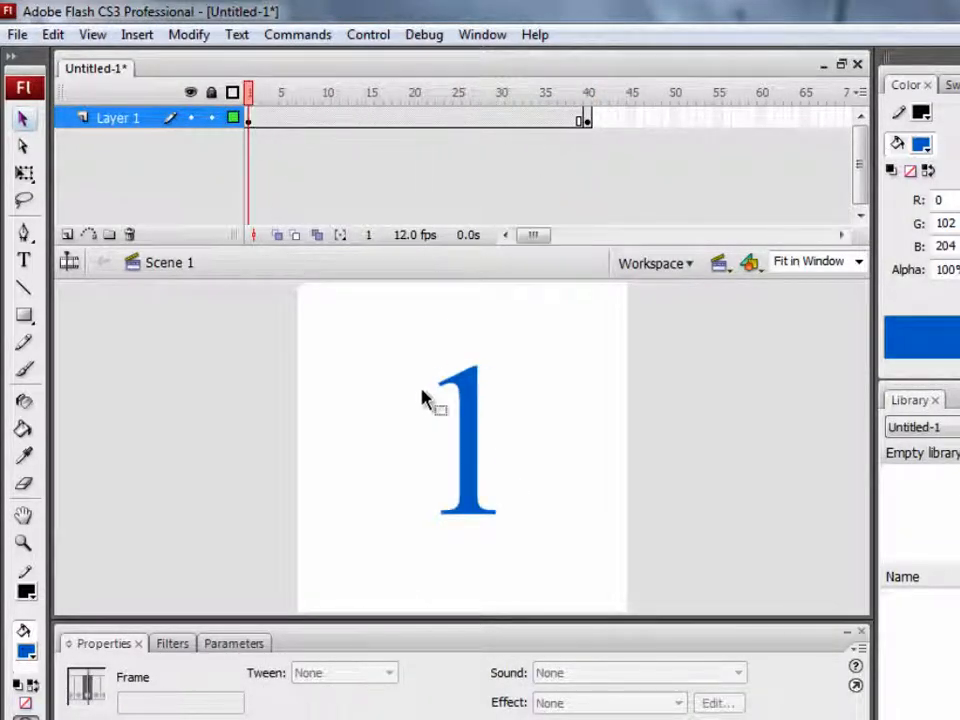
pyautogui.doubleClick(473, 413)
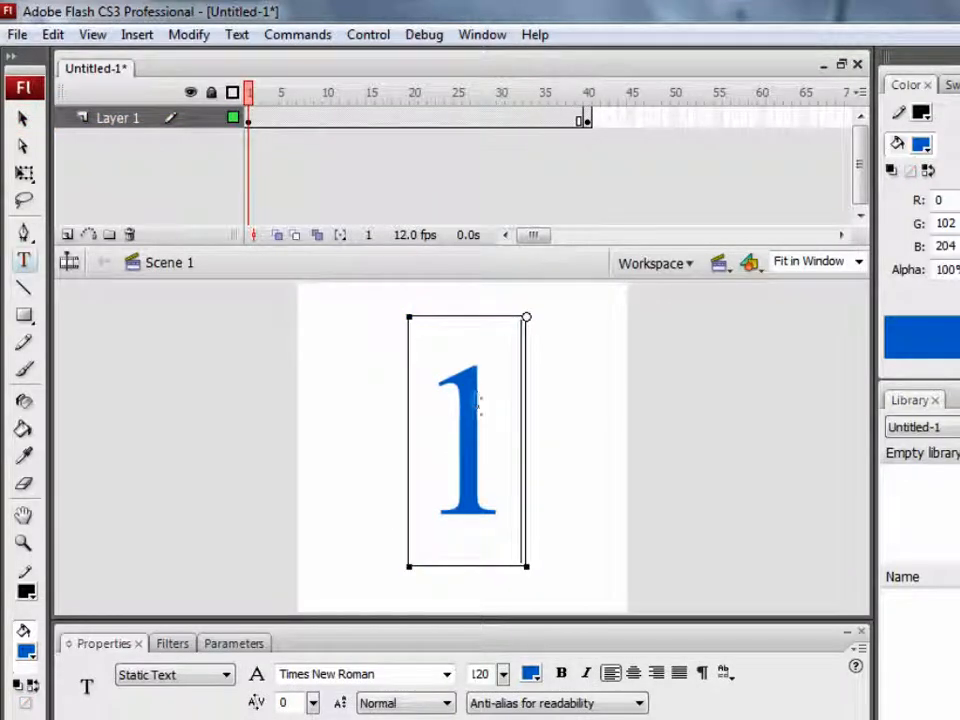
pyautogui.press('Left')
pyautogui.click(23, 118)
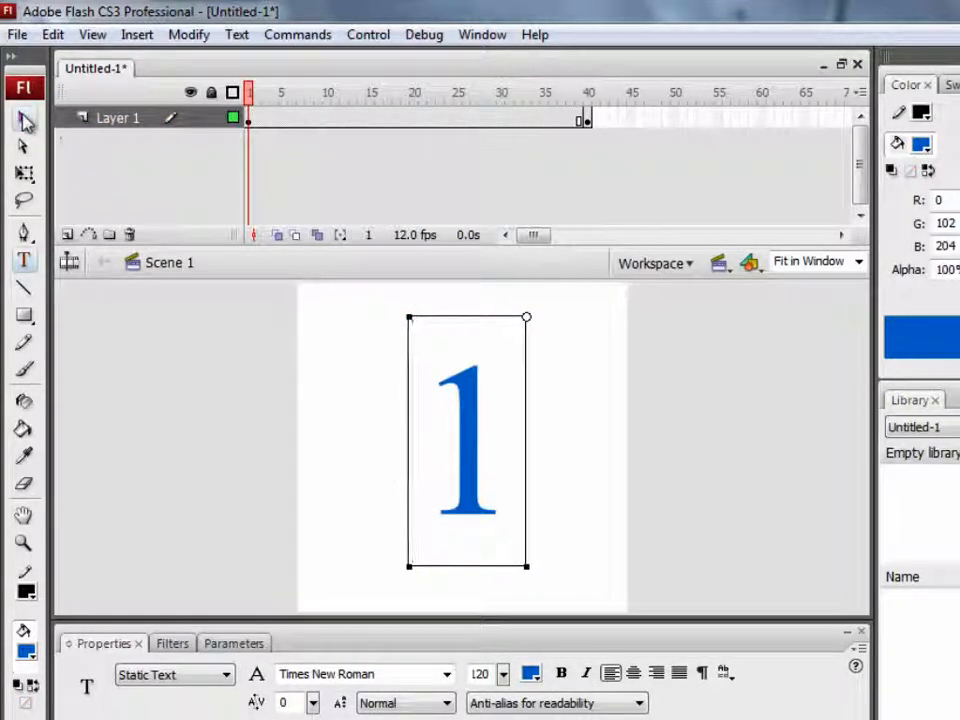
pyautogui.click(328, 429)
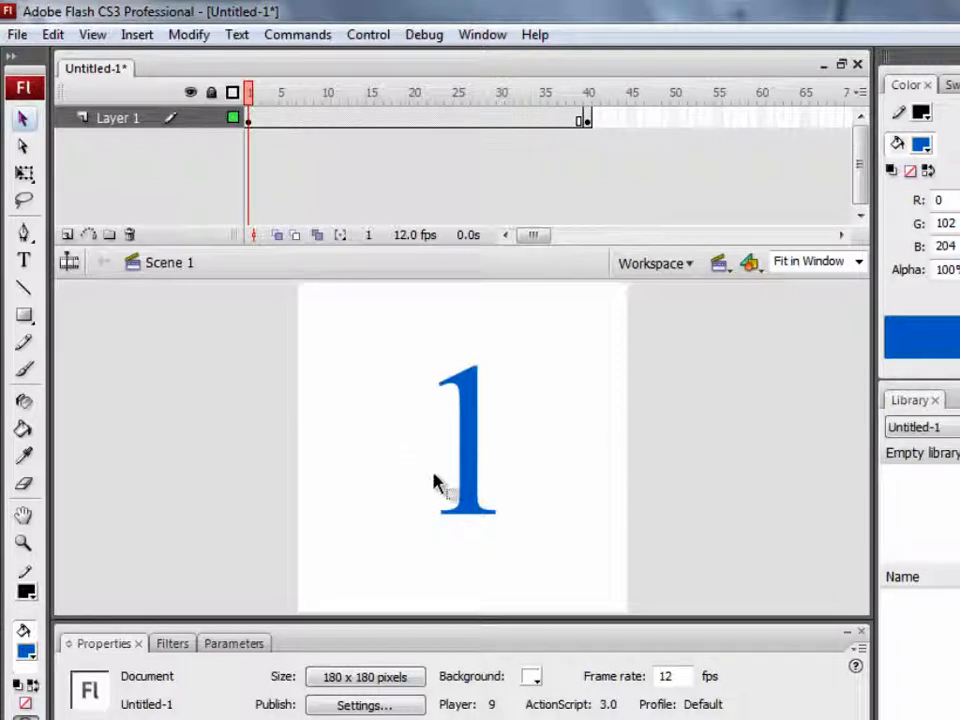
pyautogui.rightClick(472, 428)
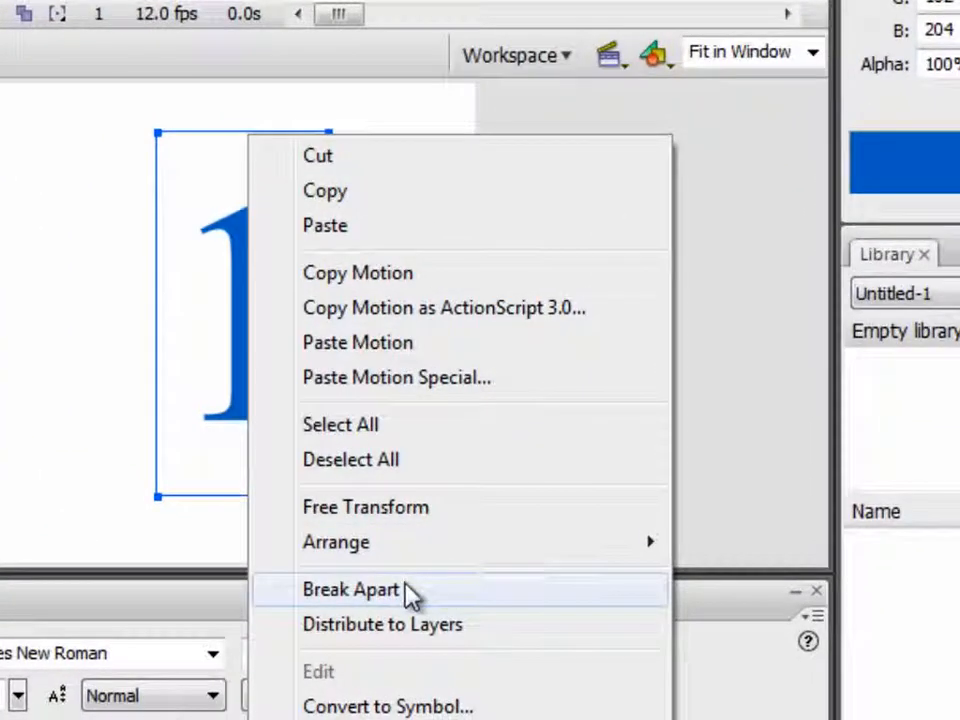
pyautogui.click(407, 592)
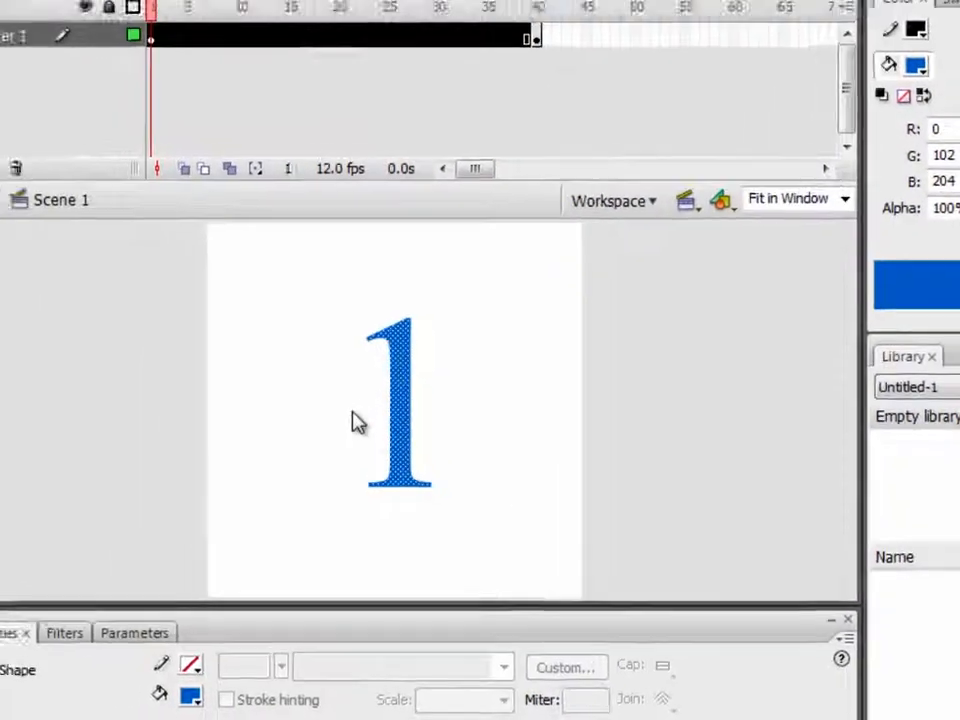
pyautogui.click(352, 420)
pyautogui.click(382, 429)
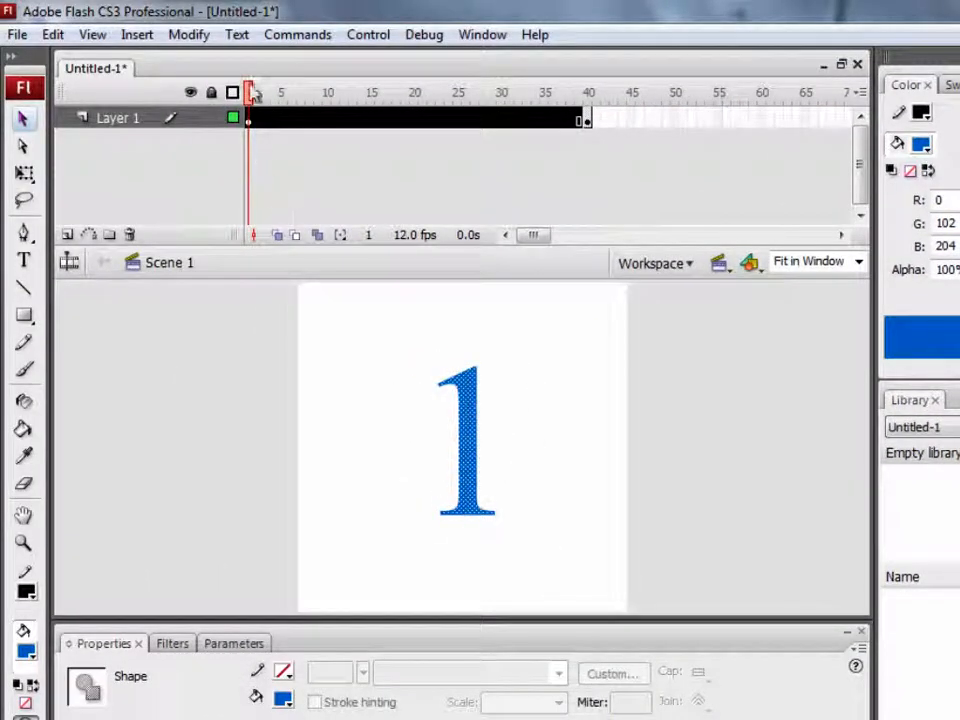
# Go to frame 40 and break apart the number 2 into a shape
pyautogui.moveTo(252, 92); pyautogui.dragTo(589, 100)
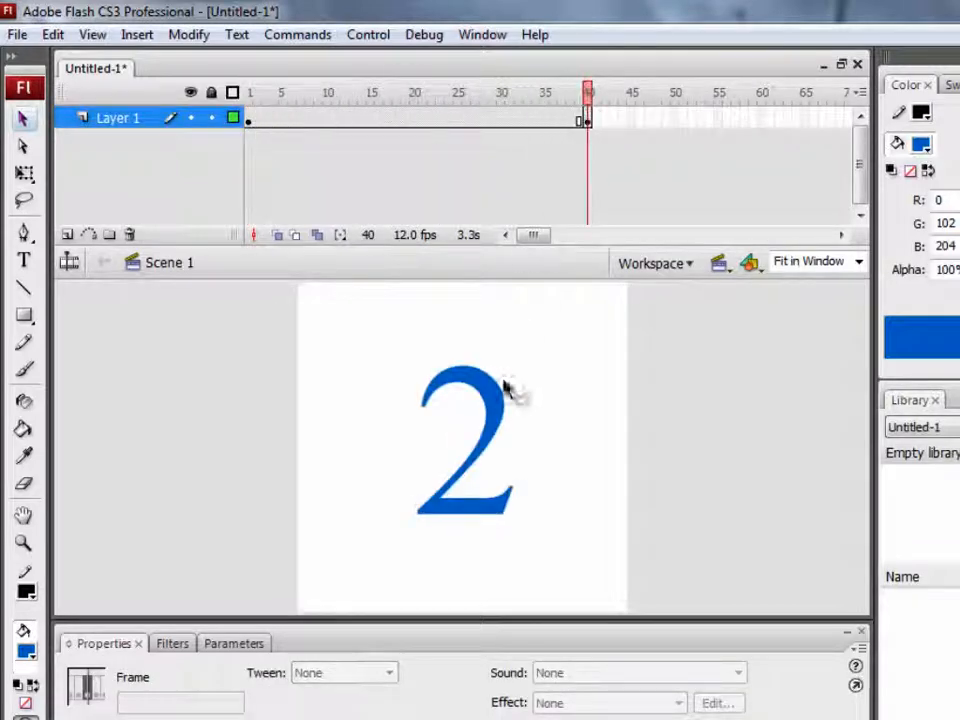
pyautogui.click(498, 406)
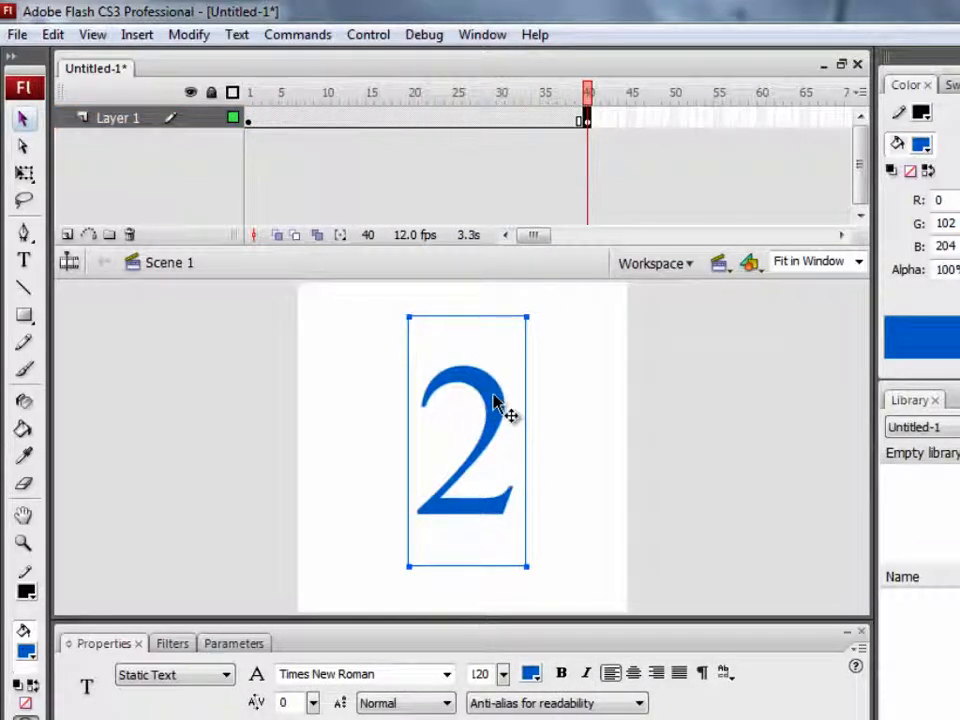
pyautogui.rightClick(496, 404)
pyautogui.click(563, 630)
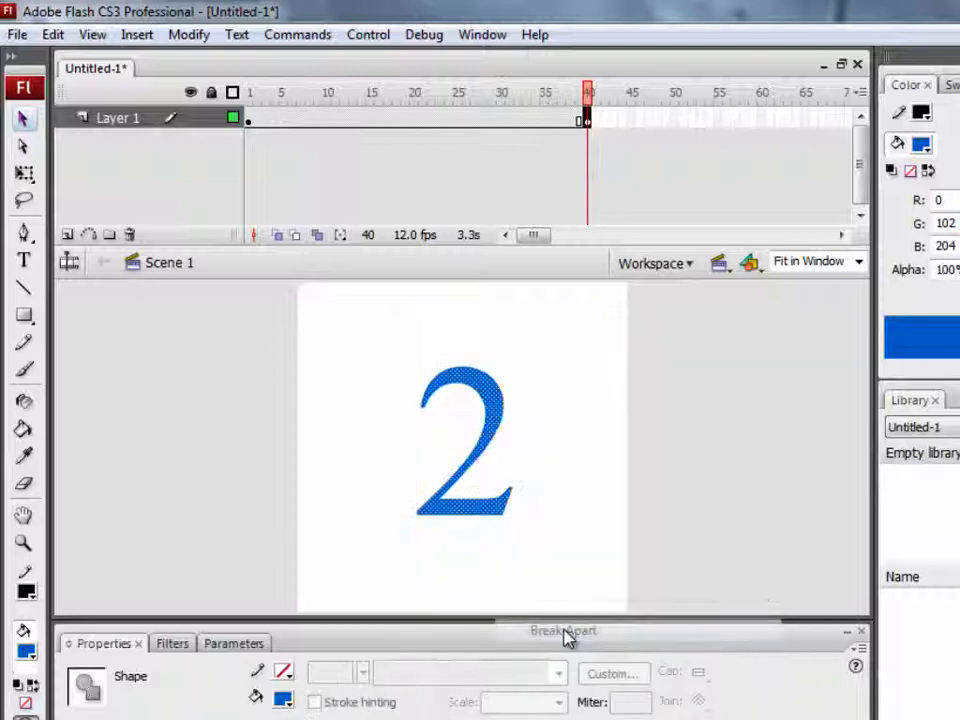
pyautogui.moveTo(589, 100); pyautogui.dragTo(333, 104)
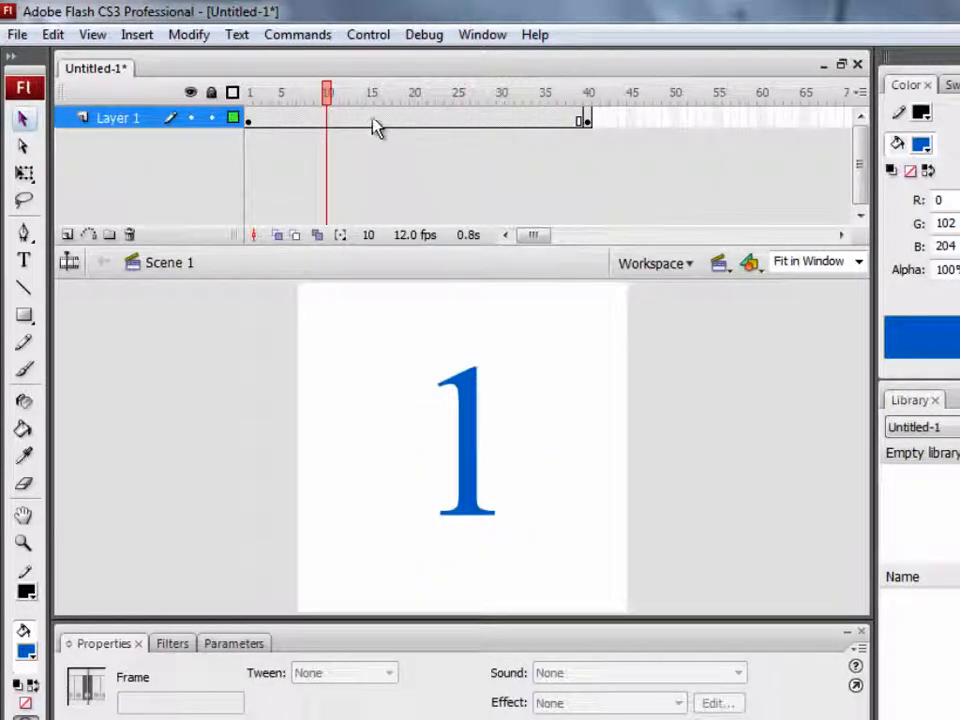
# Create a shape tween on Layer 1 between frames 1 and 40 and scrub the timeline to preview the morph
pyautogui.rightClick(371, 118)
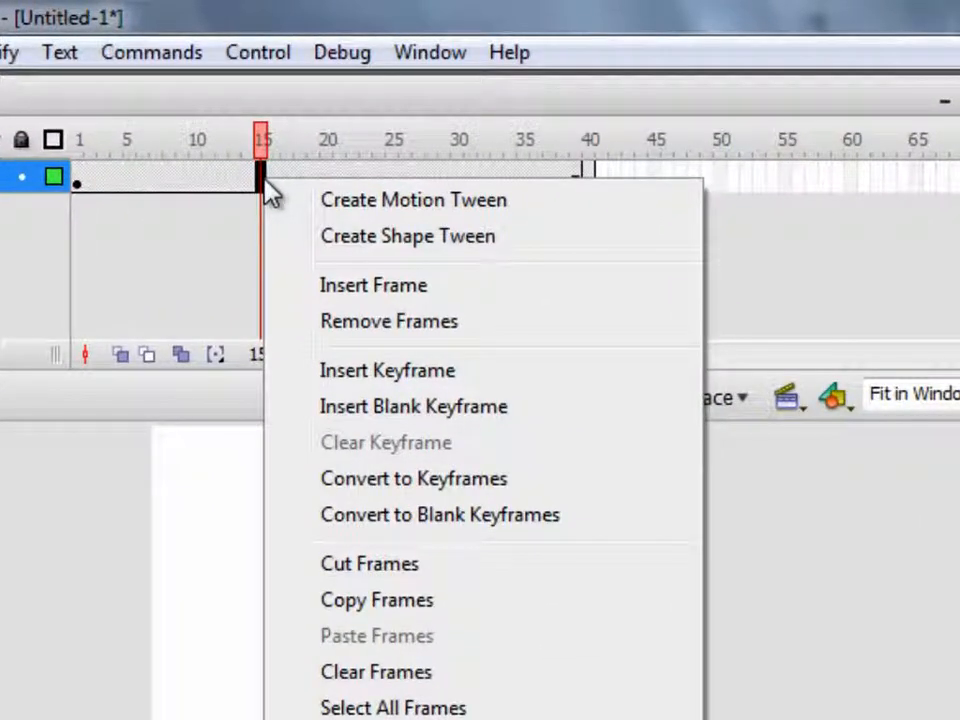
pyautogui.click(375, 246)
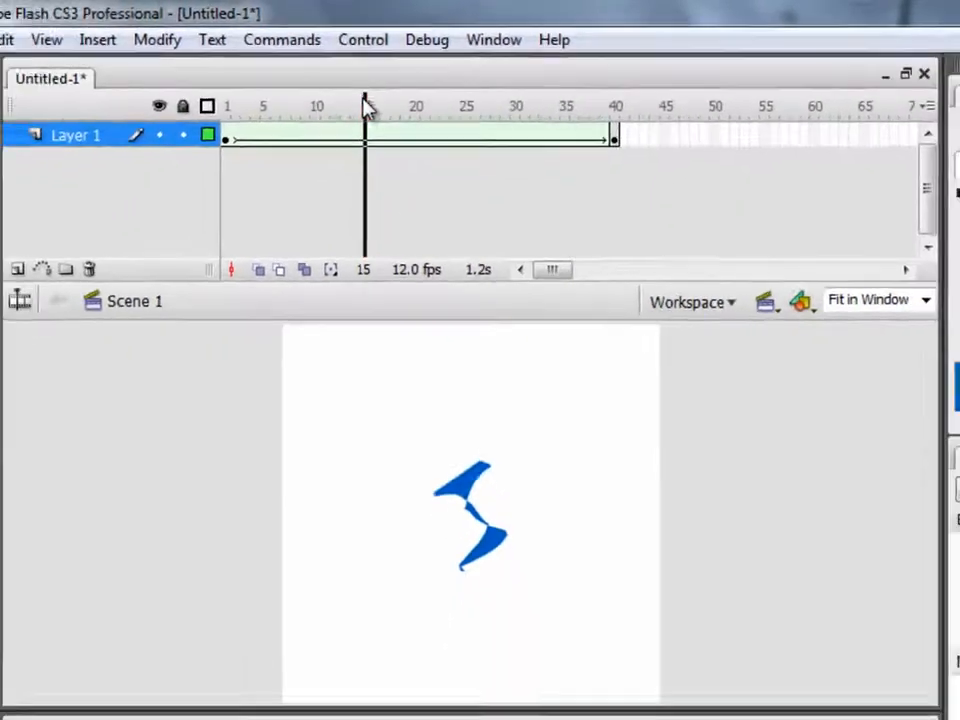
pyautogui.moveTo(260, 140); pyautogui.dragTo(118, 140)
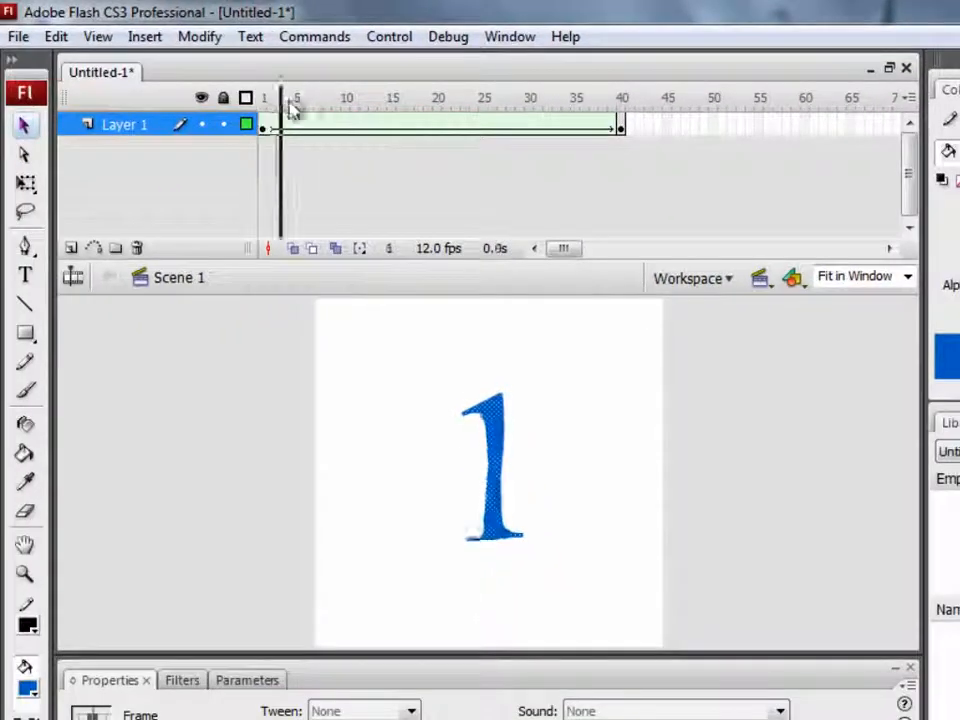
pyautogui.moveTo(290, 108)
pyautogui.mouseDown()
pyautogui.moveTo(624, 136)
pyautogui.moveTo(262, 107)
pyautogui.moveTo(476, 146)
pyautogui.moveTo(281, 125)
pyautogui.mouseUp()
pyautogui.click(493, 521)
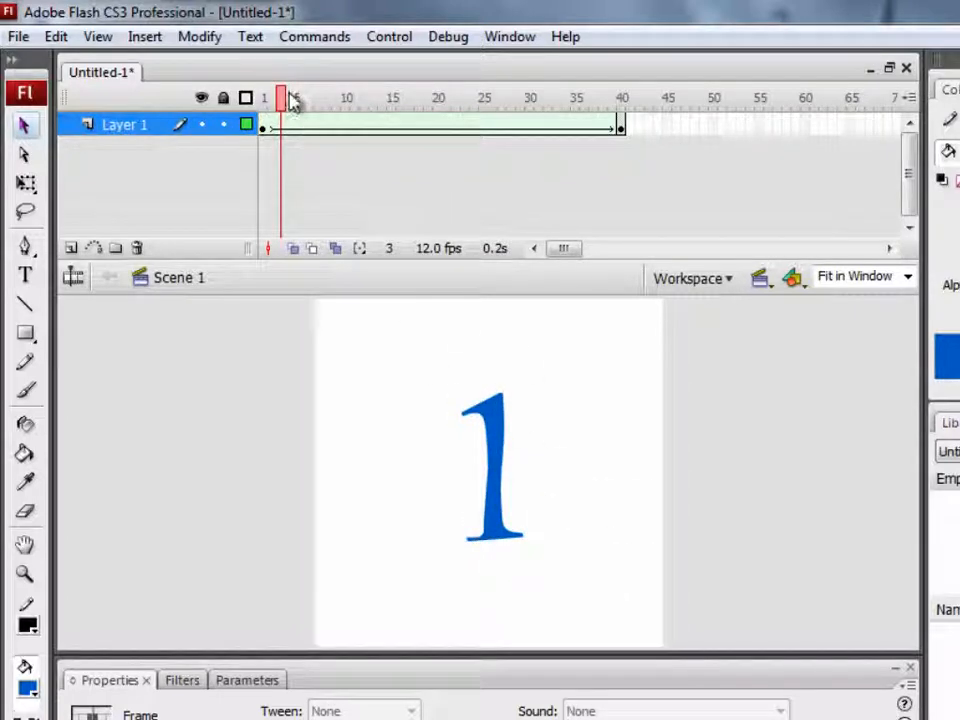
pyautogui.moveTo(280, 100); pyautogui.dragTo(621, 160)
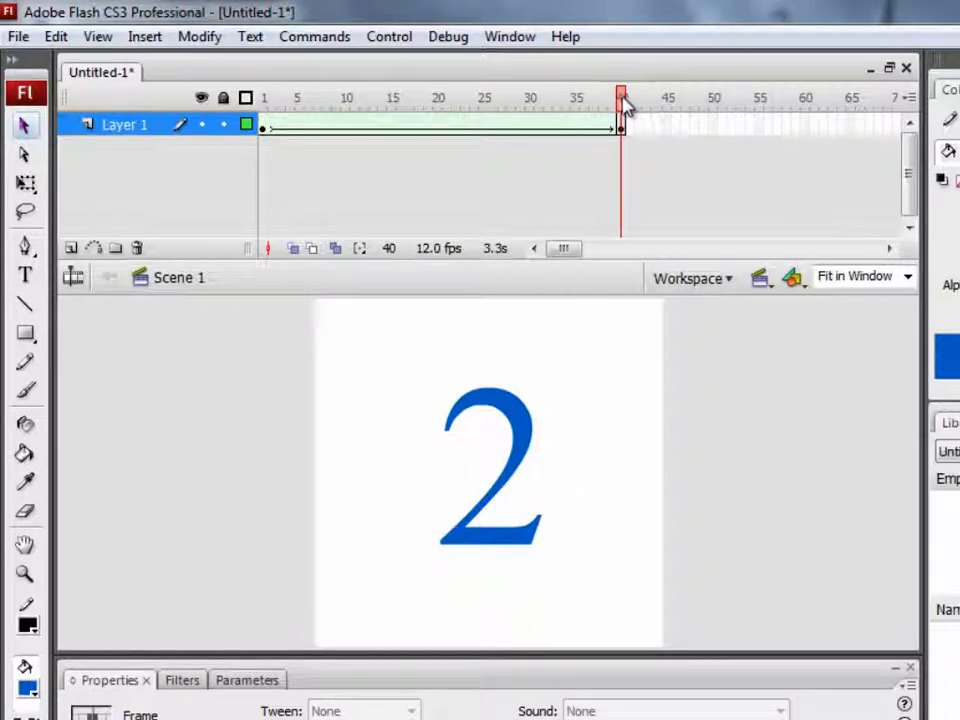
pyautogui.moveTo(624, 105); pyautogui.dragTo(266, 120)
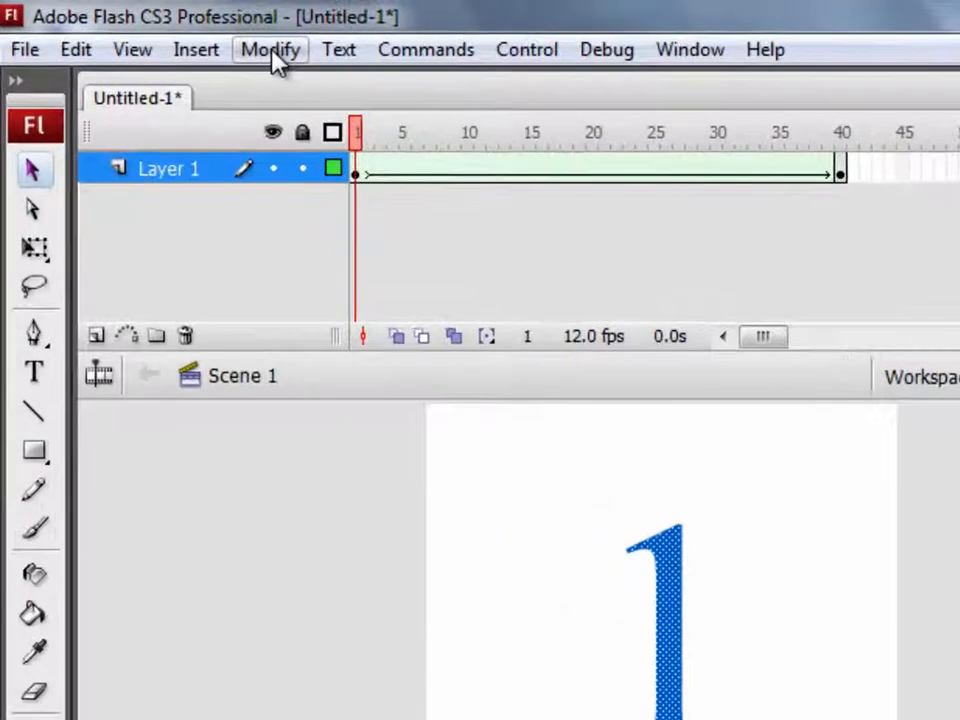
pyautogui.click(200, 37)
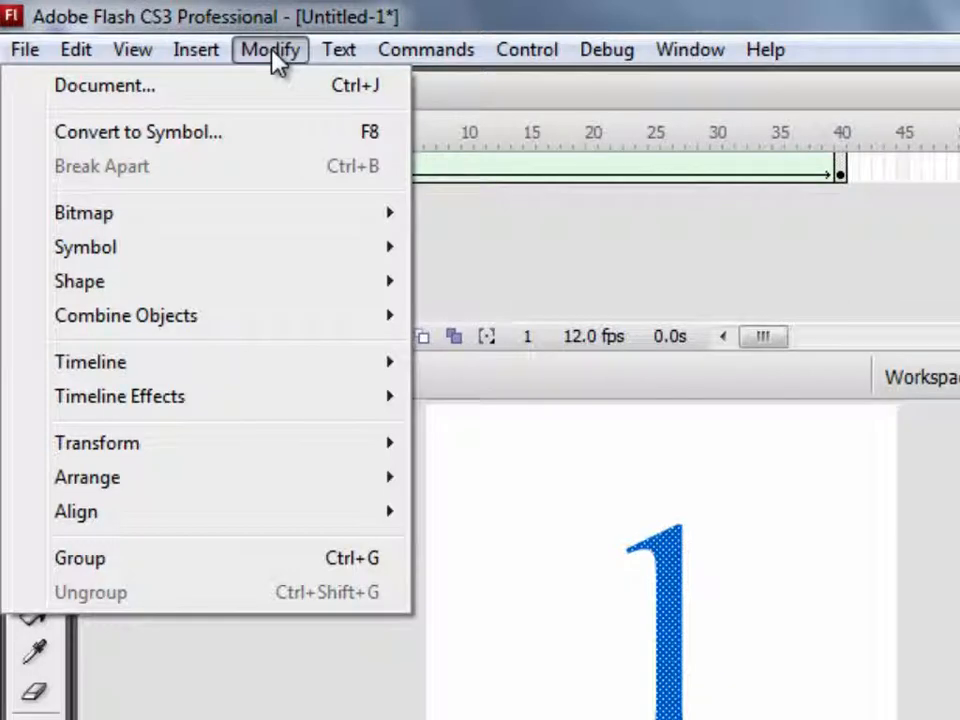
pyautogui.moveTo(305, 290)
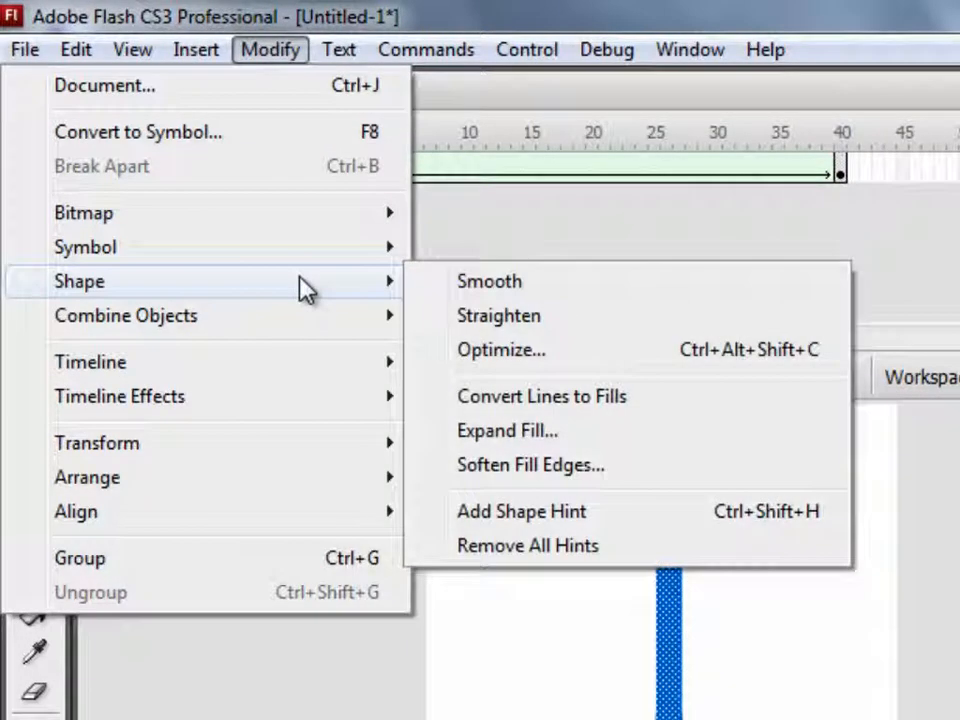
pyautogui.click(520, 80)
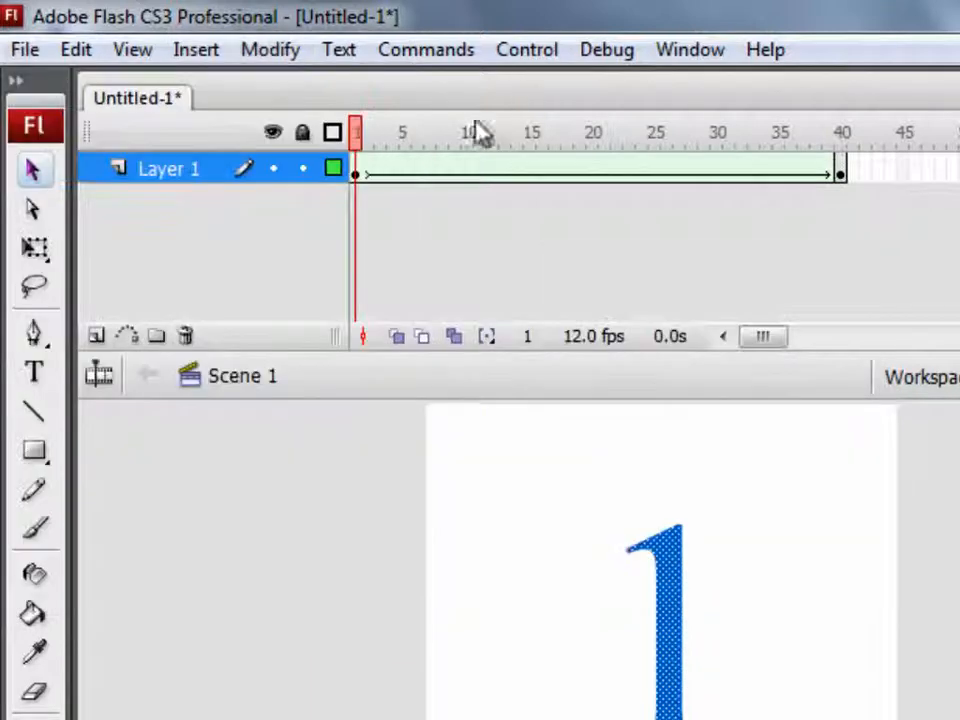
# At frame 1, add a shape hint and move it to the top-left tip of the 1
pyautogui.click(355, 173)
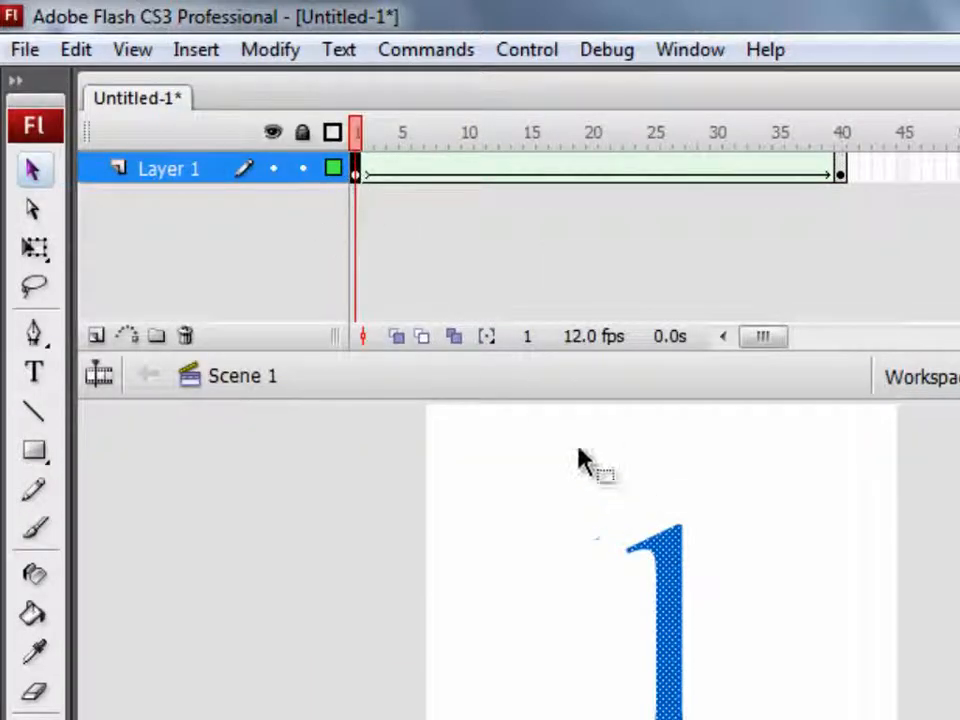
pyautogui.click(278, 54)
pyautogui.moveTo(280, 285)
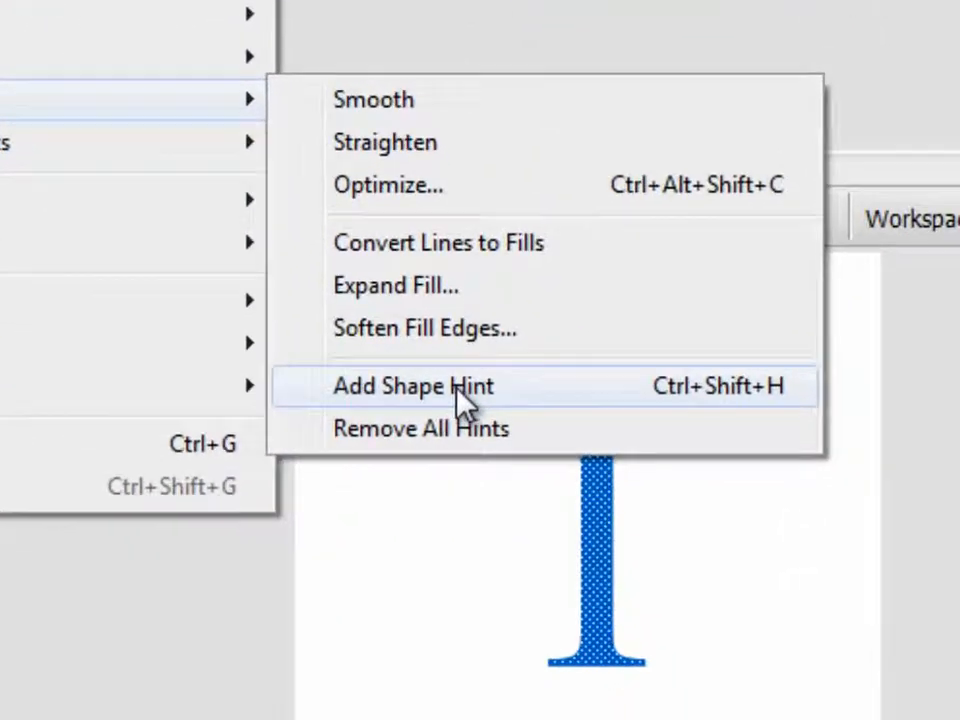
pyautogui.click(560, 513)
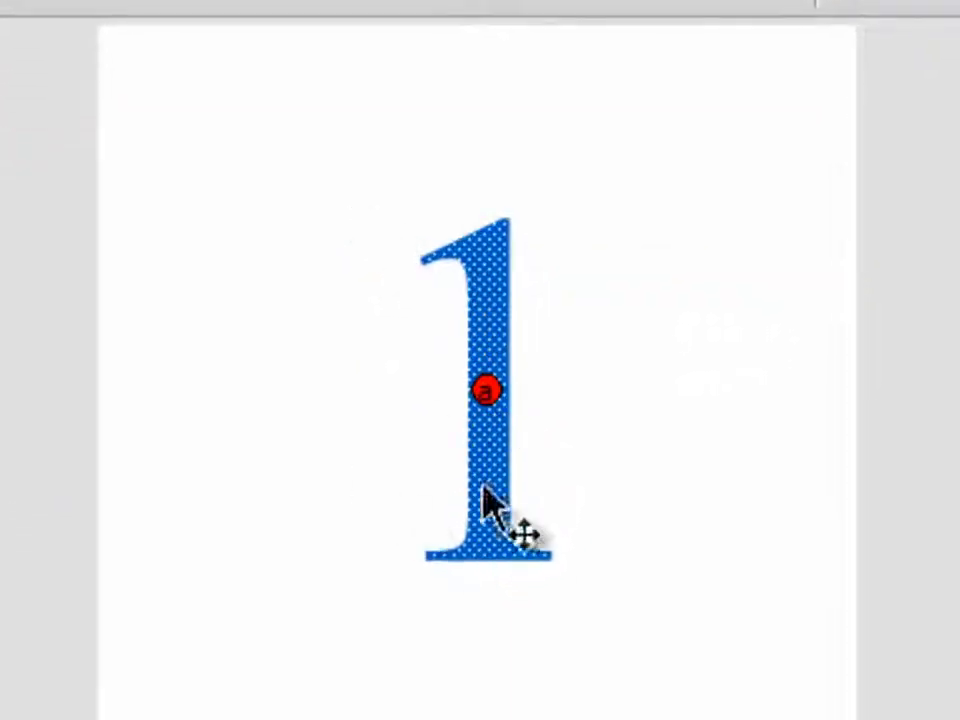
pyautogui.click(343, 401)
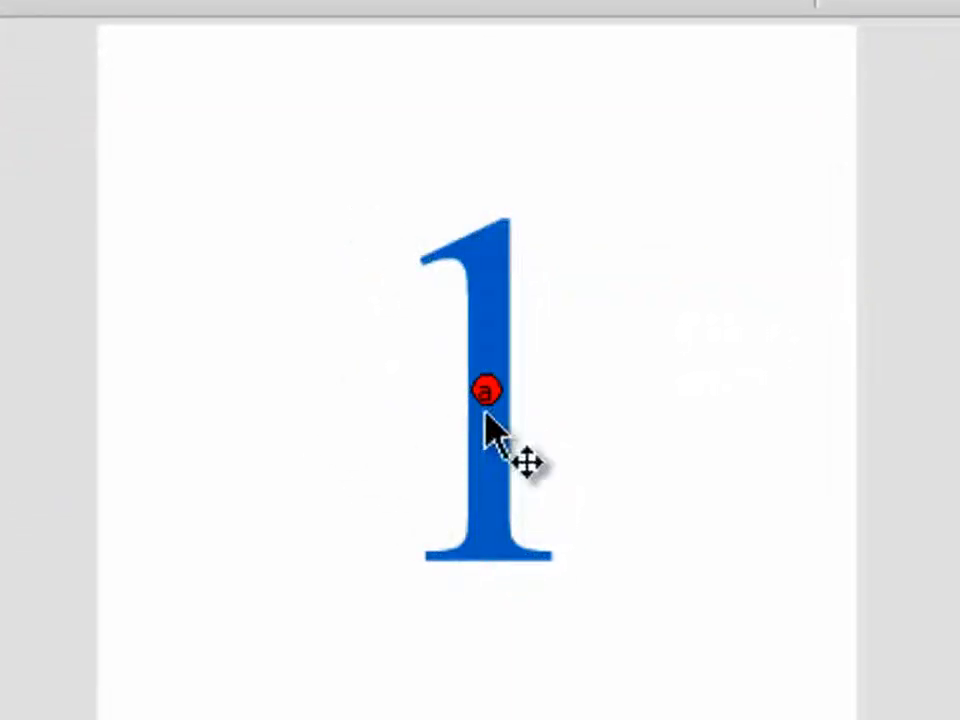
pyautogui.moveTo(487, 389); pyautogui.dragTo(433, 272)
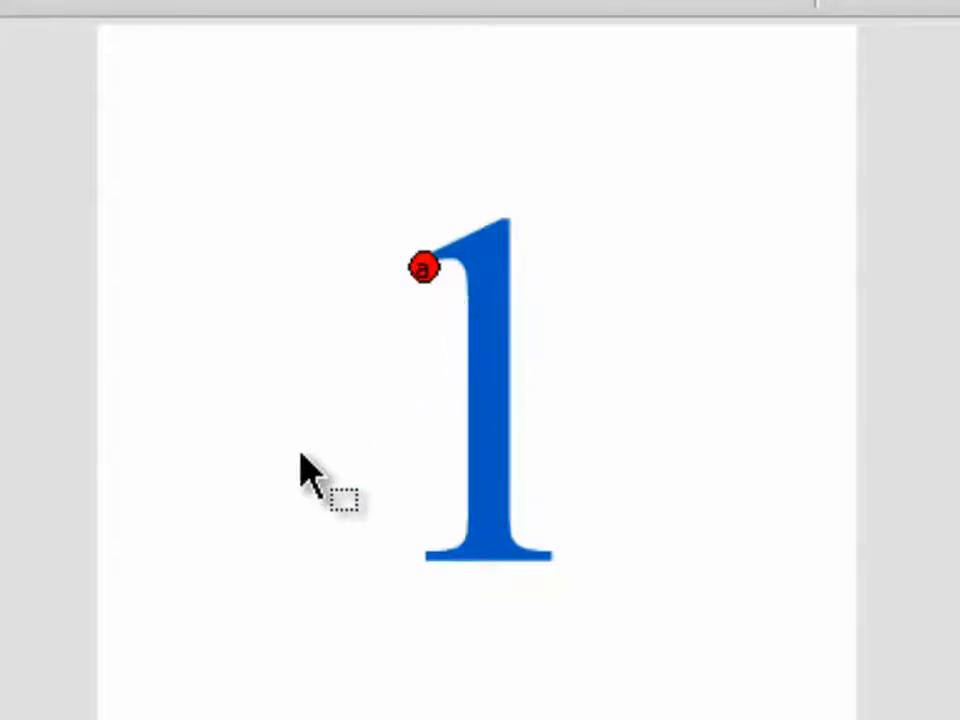
# Add a second shape hint and place it at the bottom-right corner of the 1's base
pyautogui.hotkey('alt', 'm')
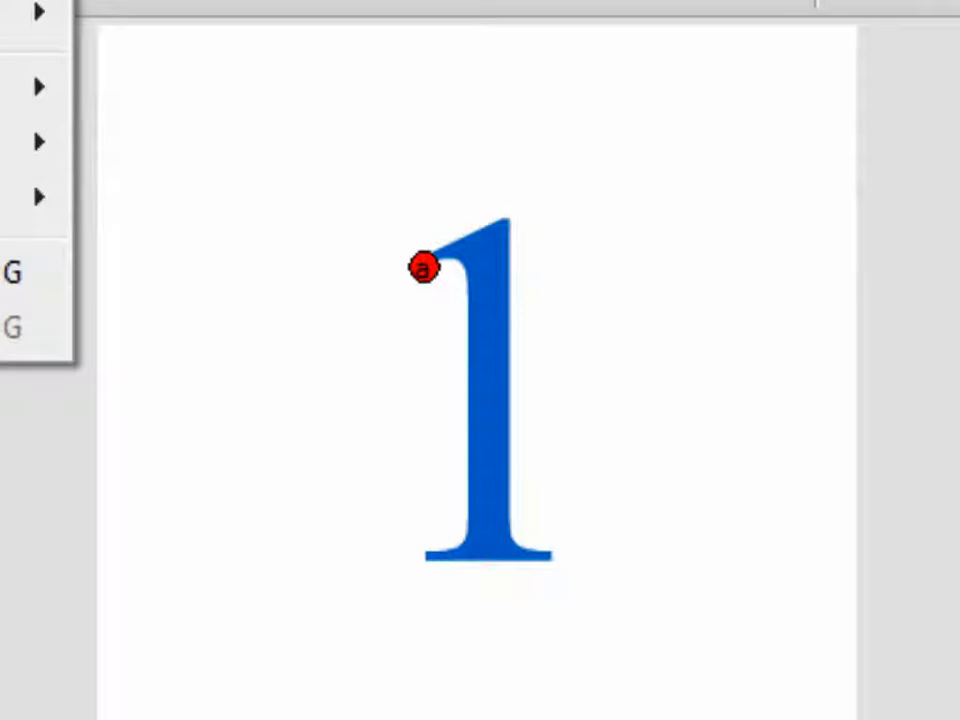
pyautogui.moveTo(20, 0)
pyautogui.click(321, 208)
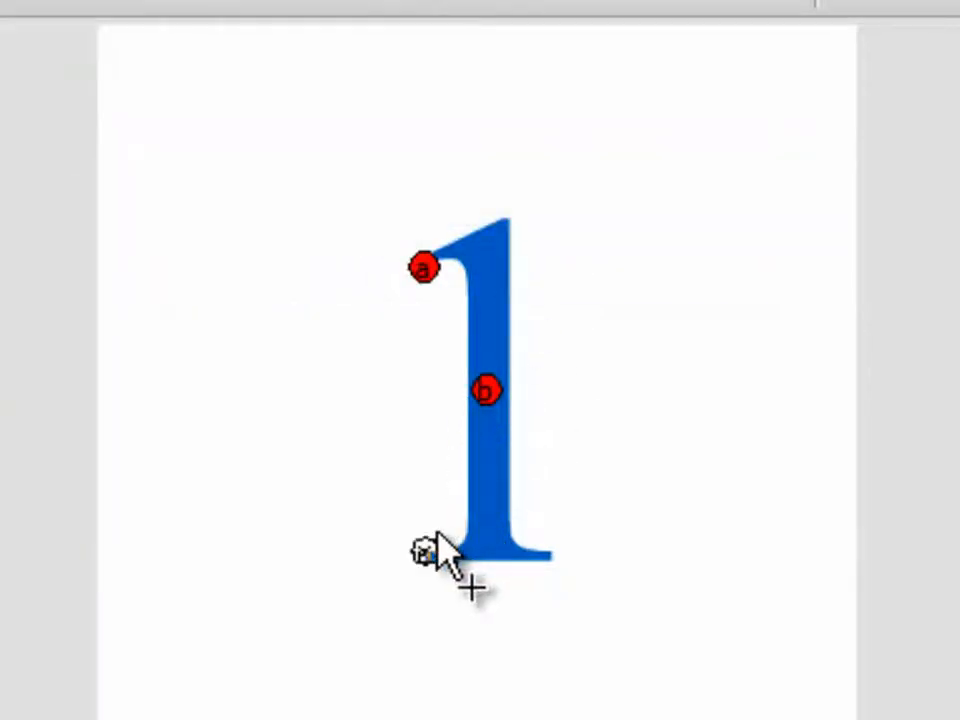
pyautogui.moveTo(546, 556); pyautogui.dragTo(553, 561)
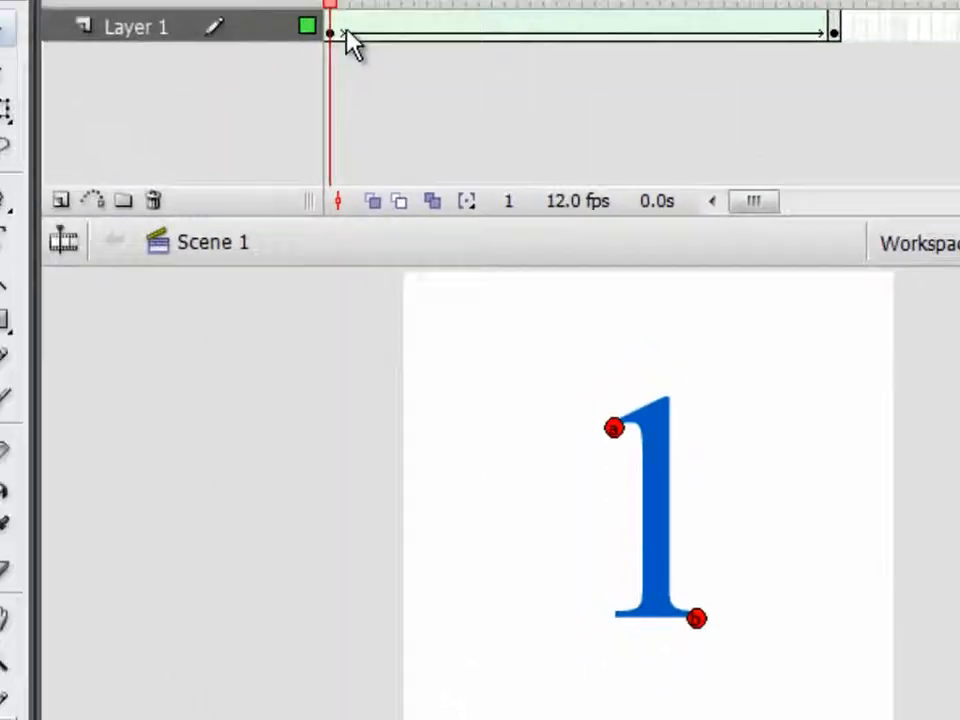
# At frame 40, position hint a at the upper-left end of the 2 and hint b at its bottom-left corner
pyautogui.moveTo(358, 17); pyautogui.dragTo(846, 79)
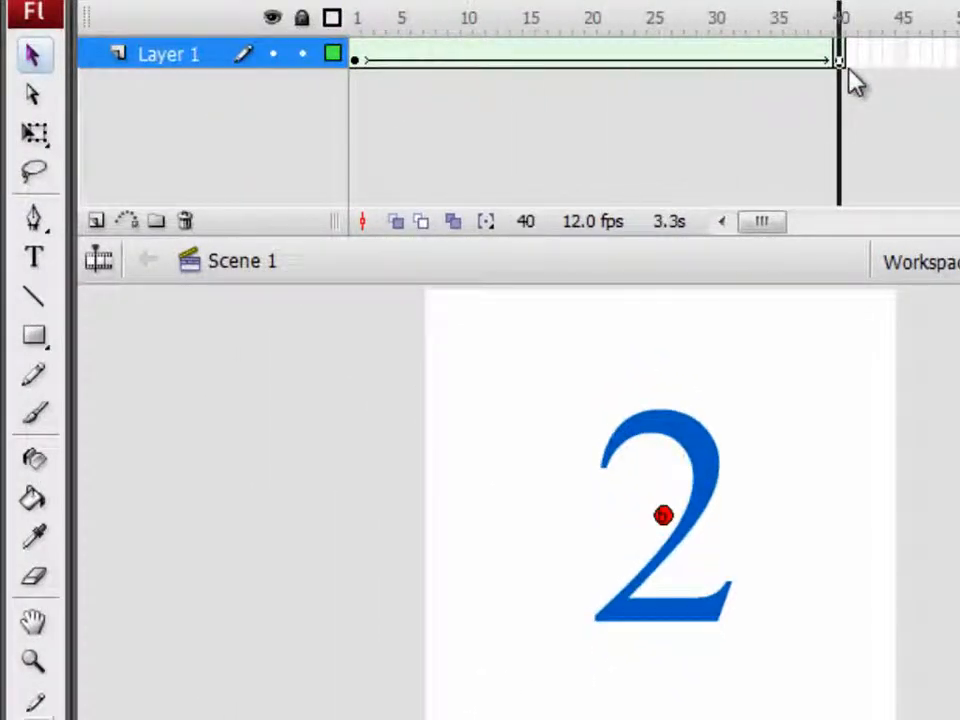
pyautogui.moveTo(663, 516); pyautogui.dragTo(734, 583)
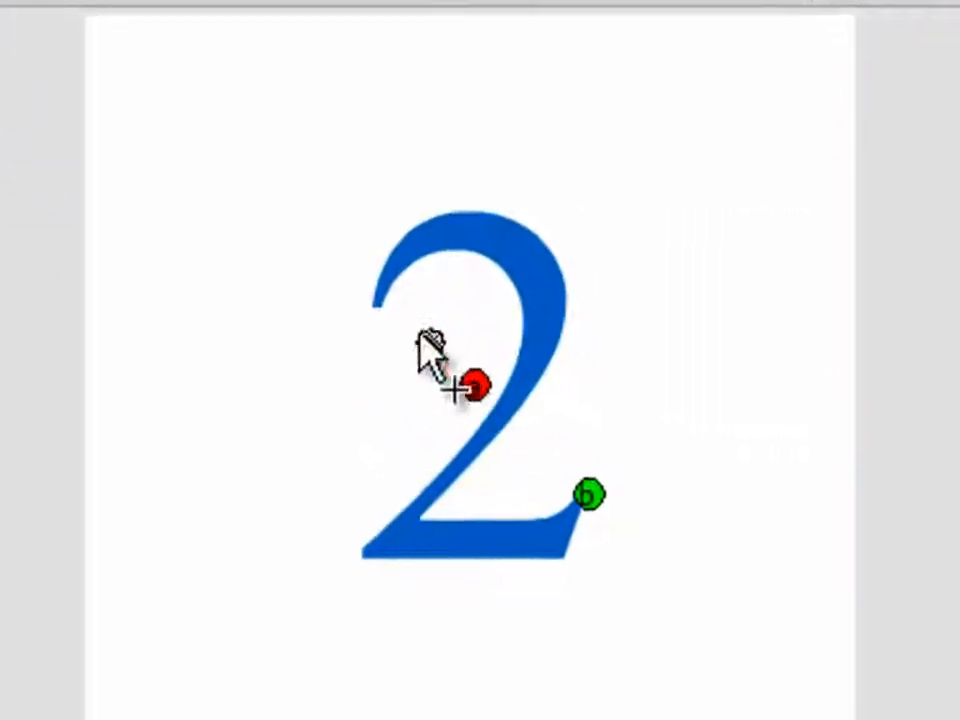
pyautogui.moveTo(420, 333); pyautogui.dragTo(383, 308)
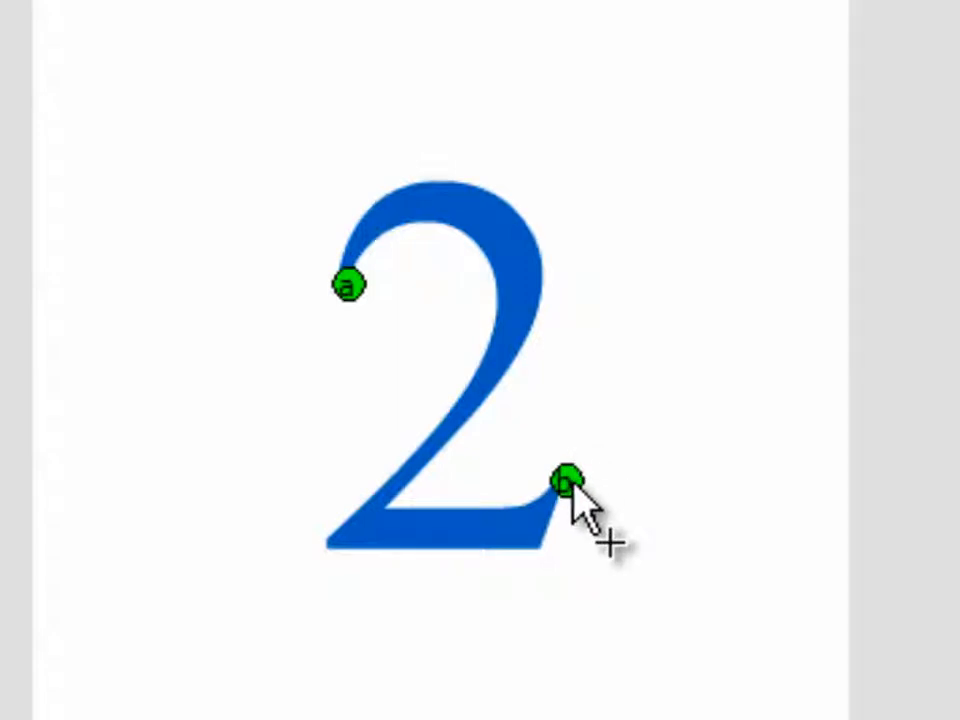
pyautogui.moveTo(572, 481)
pyautogui.mouseDown()
pyautogui.moveTo(395, 493)
pyautogui.moveTo(335, 538)
pyautogui.mouseUp()
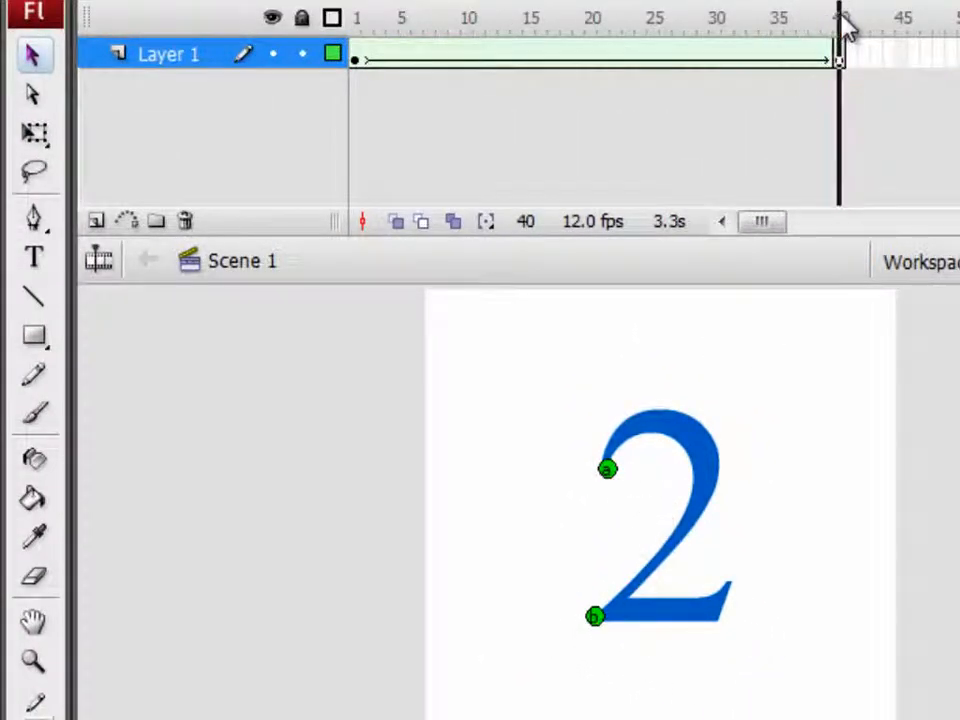
# At frame 1, move hint b to the top-right tip of the 1
pyautogui.moveTo(843, 28); pyautogui.dragTo(347, 77)
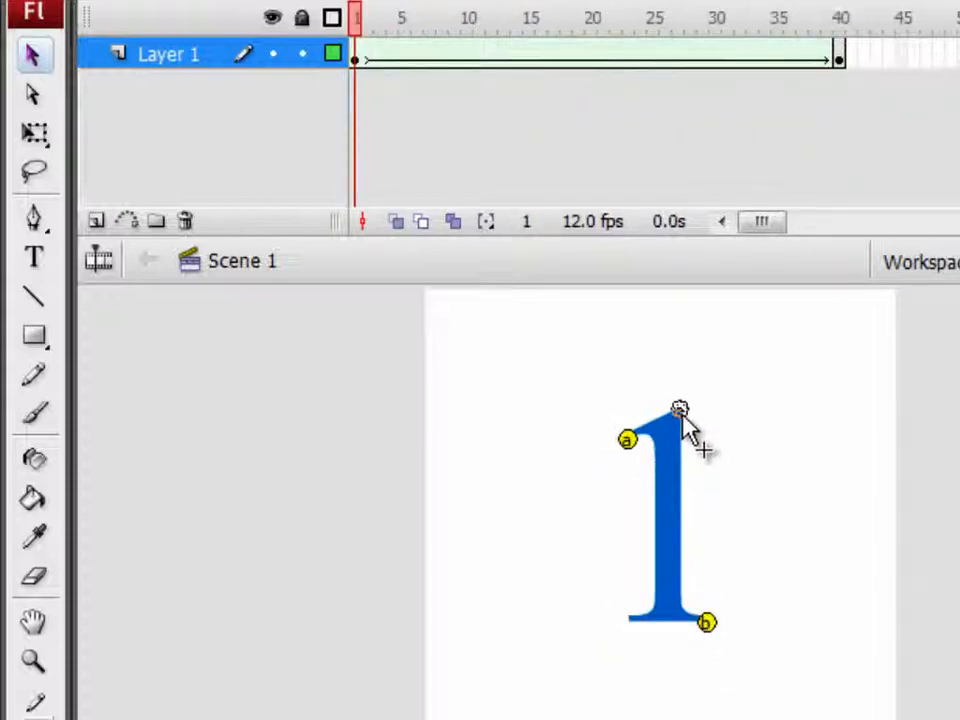
pyautogui.moveTo(680, 410); pyautogui.dragTo(680, 410)
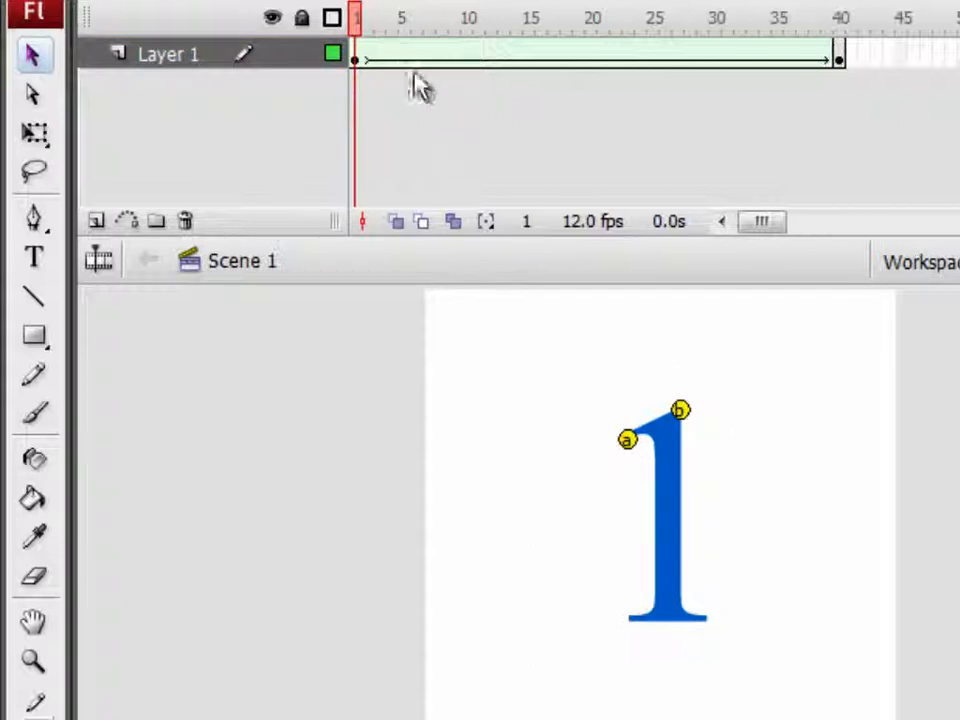
# At frame 40, place hint a at the bottom-left corner and hint b at the bottom-right corner of the 2
pyautogui.moveTo(360, 35); pyautogui.dragTo(851, 58)
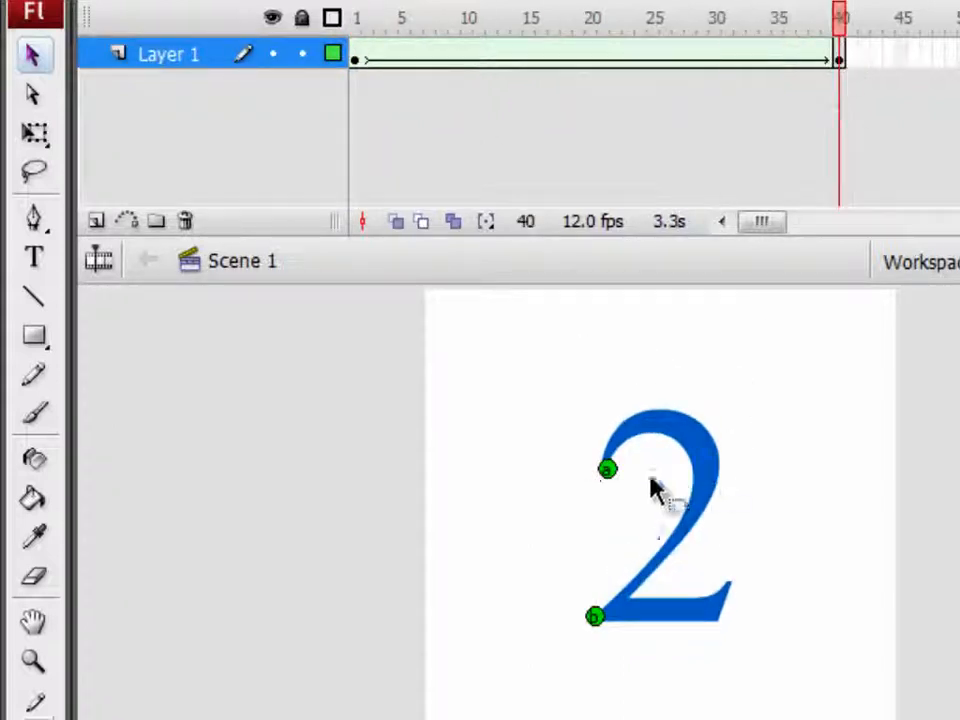
pyautogui.moveTo(601, 617); pyautogui.dragTo(720, 620)
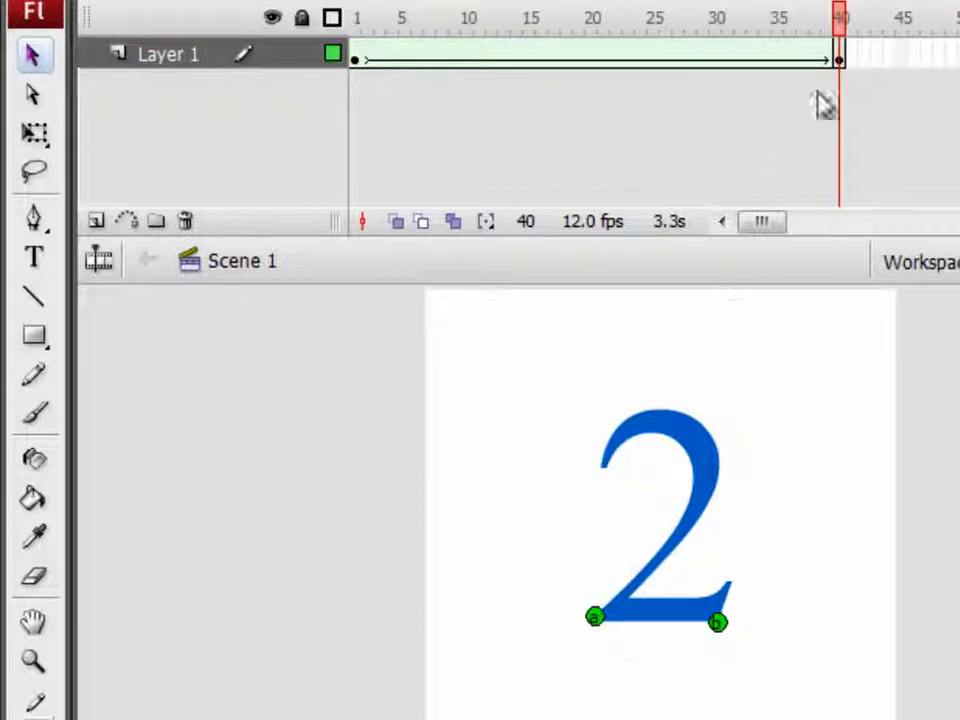
pyautogui.moveTo(841, 42); pyautogui.dragTo(853, 64)
pyautogui.moveTo(410, 62); pyautogui.dragTo(359, 64)
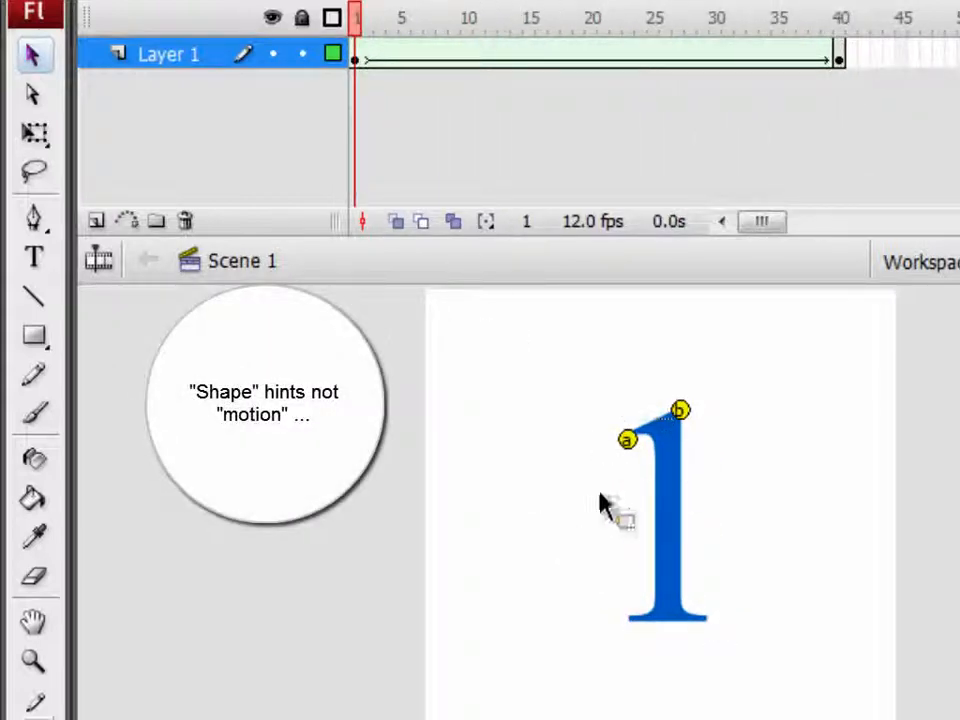